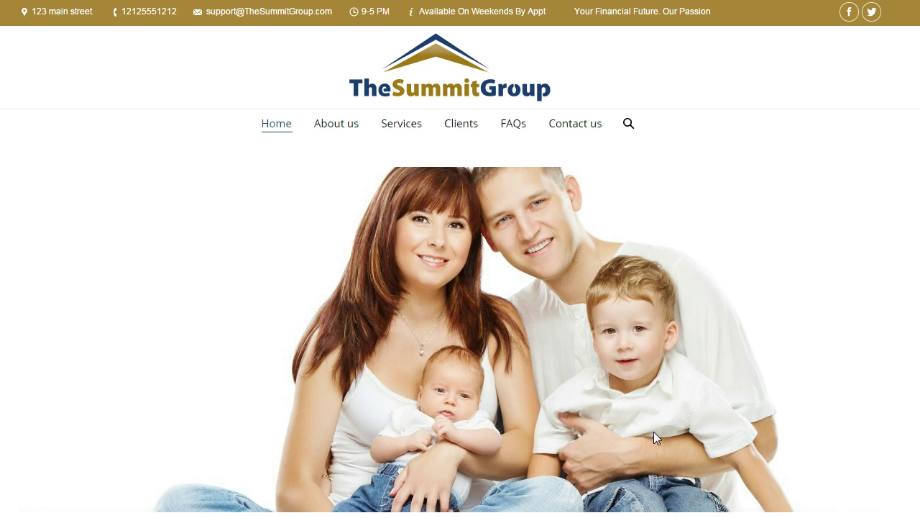
Open the Home page's editing screen from the admin bar
{"action": "scroll", "coordinate": [460, 288], "scroll_direction": "down", "scroll_amount": 1}
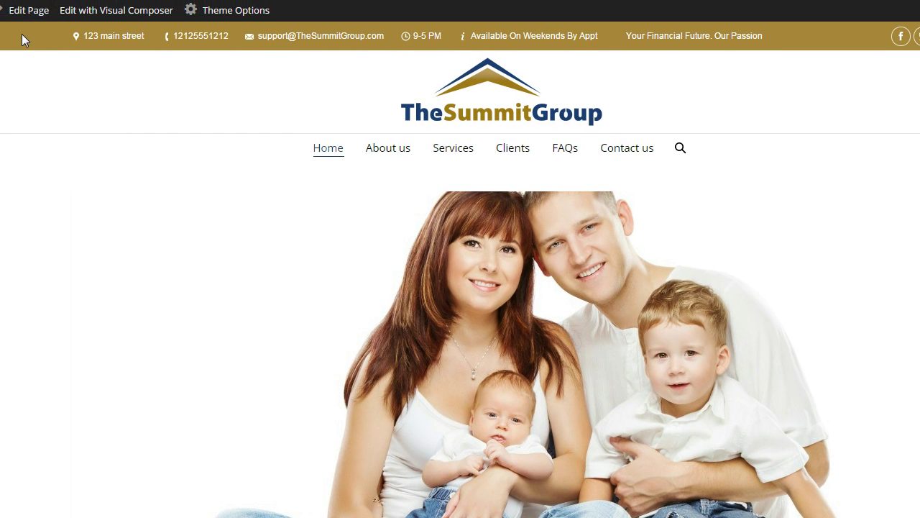
{"action": "left_click", "coordinate": [26, 15]}
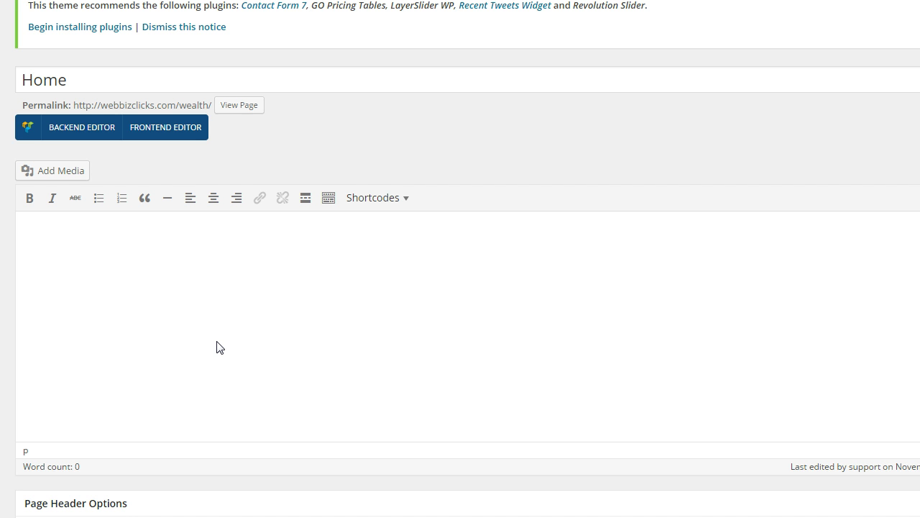
Switch to the Visual Composer backend editor and apply the Service List layout to the Home page
{"action": "left_click", "coordinate": [82, 134]}
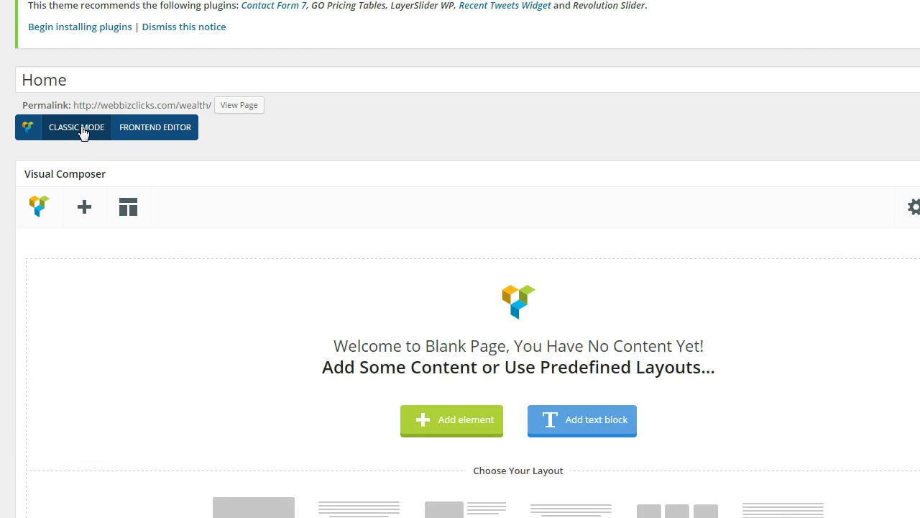
{"action": "scroll", "coordinate": [156, 280], "scroll_direction": "down", "scroll_amount": 2}
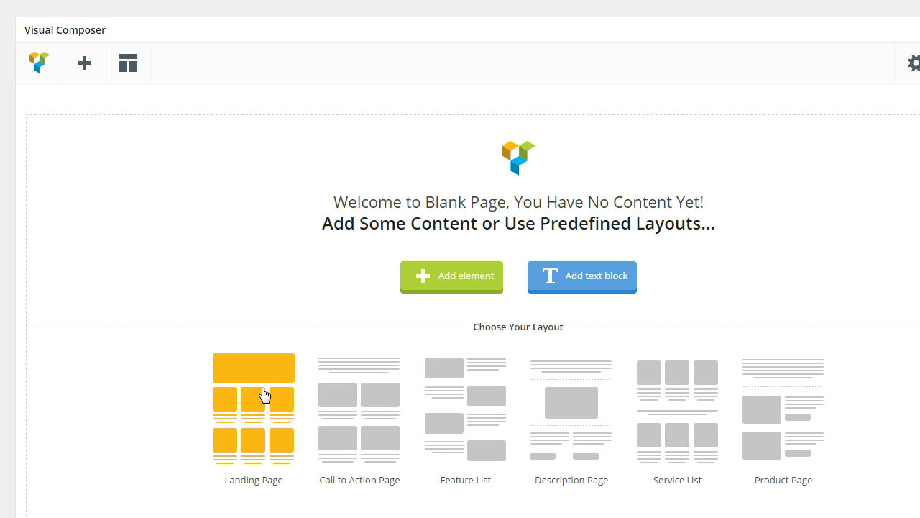
{"action": "left_click", "coordinate": [682, 410]}
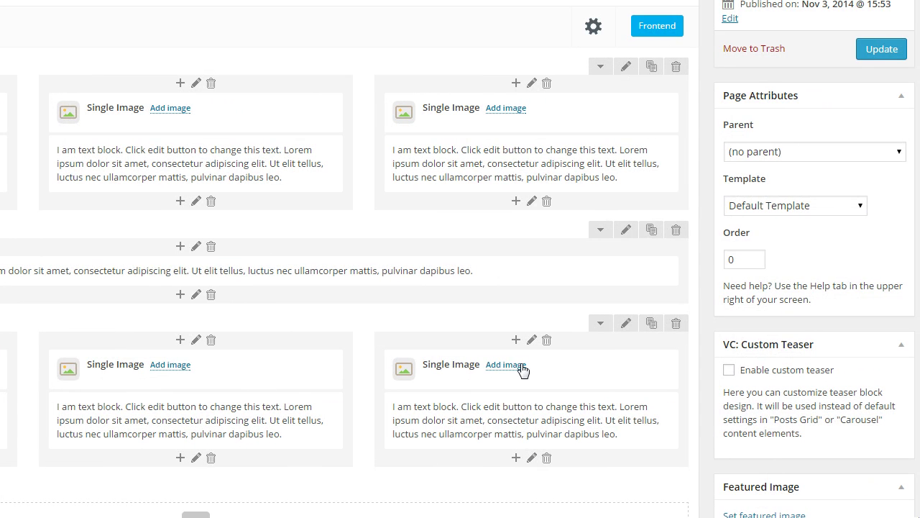
Save the Home page with Update and open the first Single Image element's settings
{"action": "left_click", "coordinate": [884, 58]}
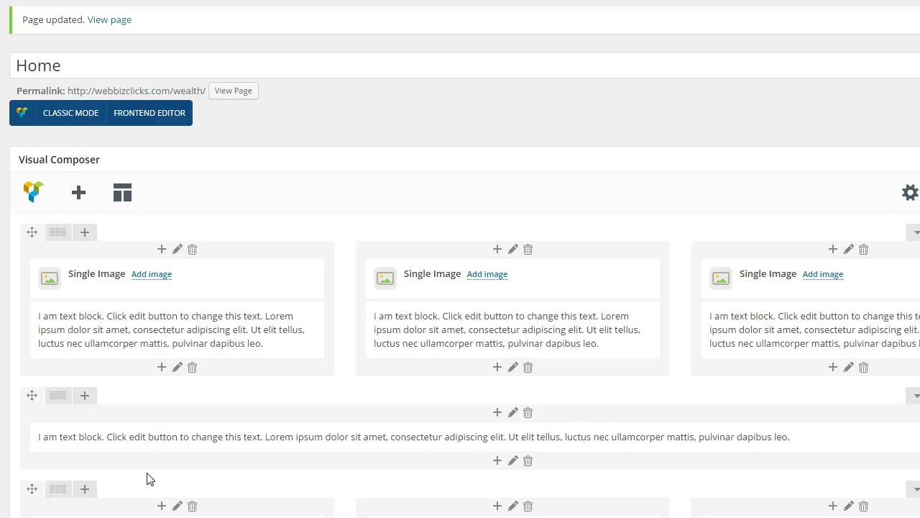
{"action": "mouse_move", "coordinate": [176, 386]}
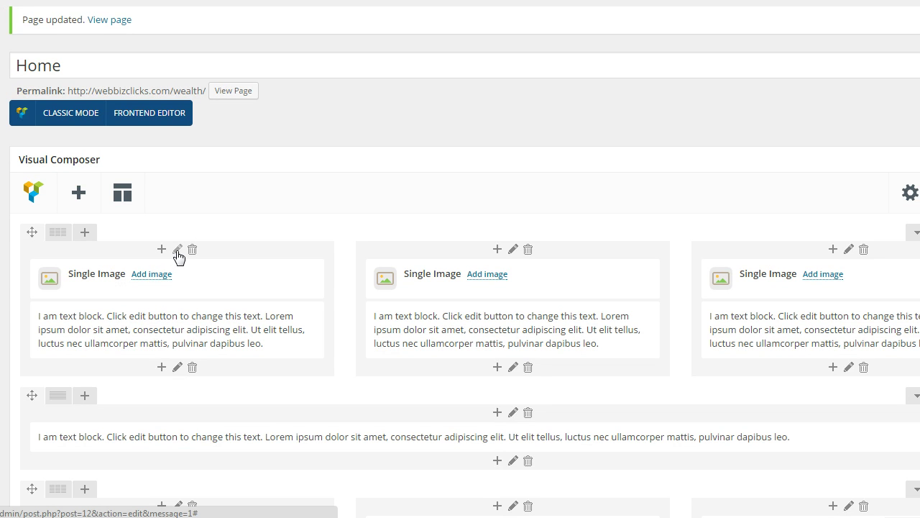
{"action": "mouse_move", "coordinate": [167, 281]}
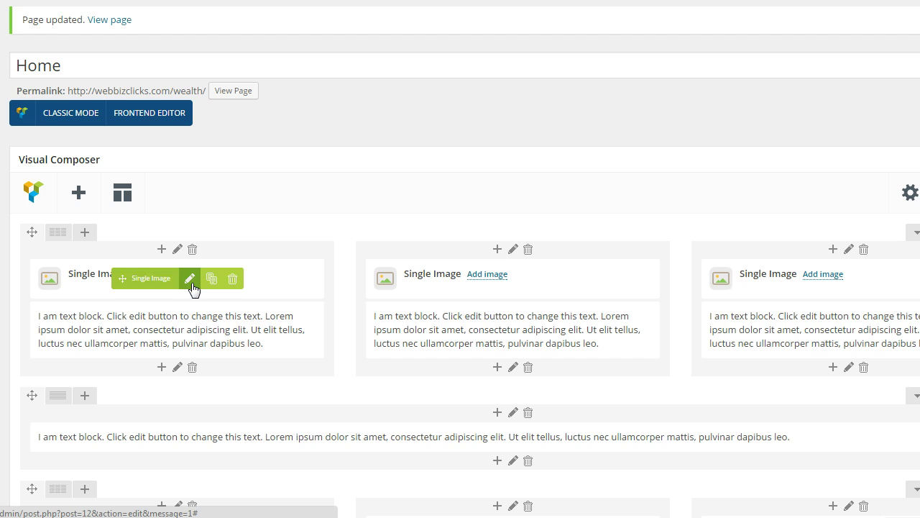
{"action": "left_click", "coordinate": [190, 281]}
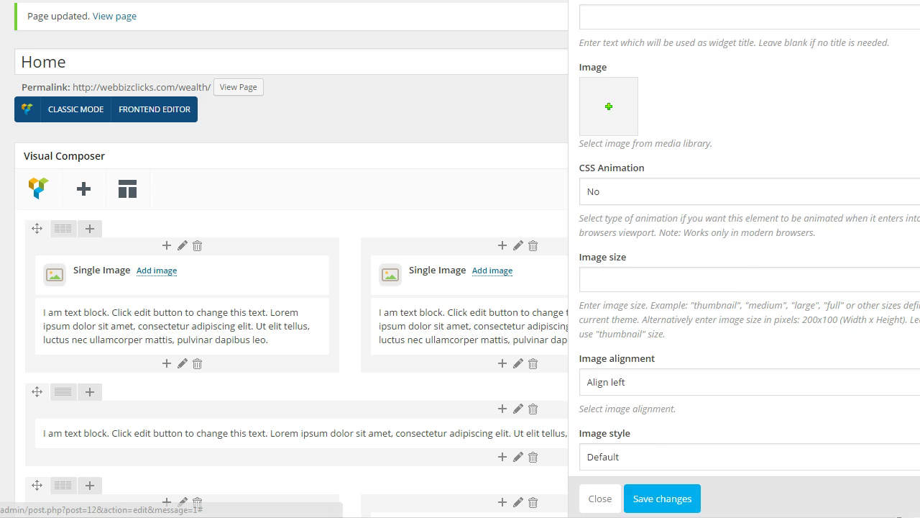
Close the Single Image settings unchanged and browse the live Home page's placeholder grid
{"action": "key", "text": "Escape"}
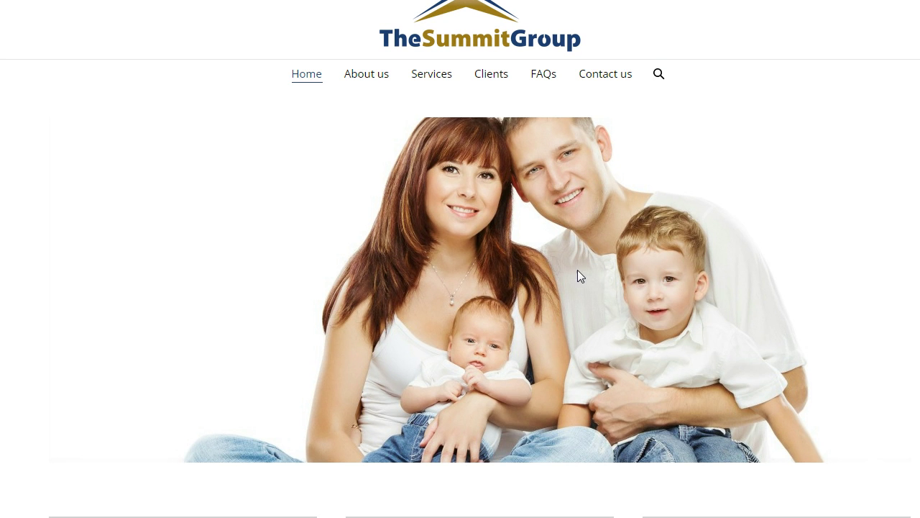
{"action": "scroll", "coordinate": [530, 318], "scroll_direction": "down", "scroll_amount": 6}
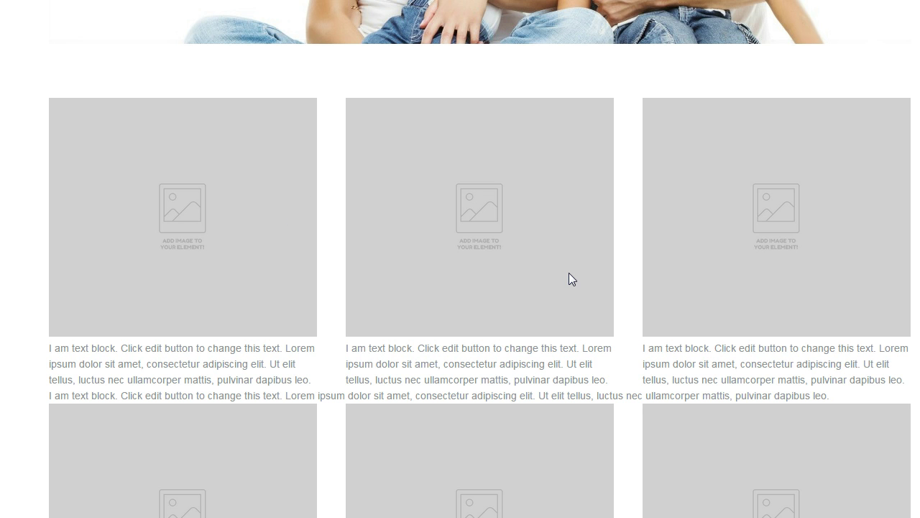
{"action": "scroll", "coordinate": [323, 208], "scroll_direction": "down", "scroll_amount": 3}
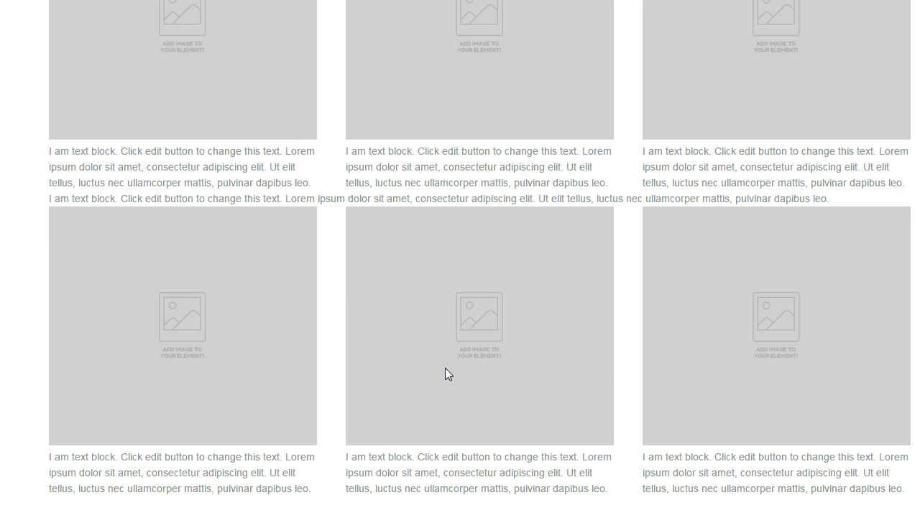
{"action": "scroll", "coordinate": [445, 368], "scroll_direction": "up", "scroll_amount": 6}
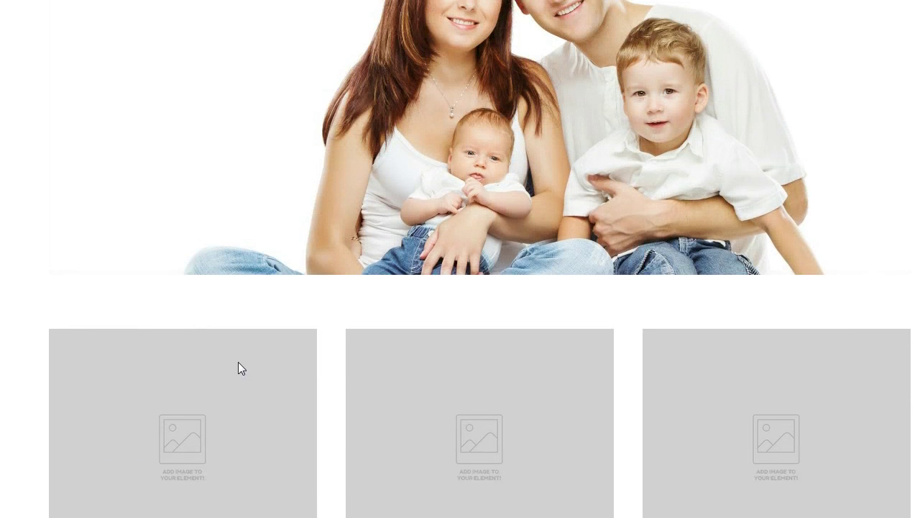
{"action": "scroll", "coordinate": [238, 361], "scroll_direction": "down", "scroll_amount": 2}
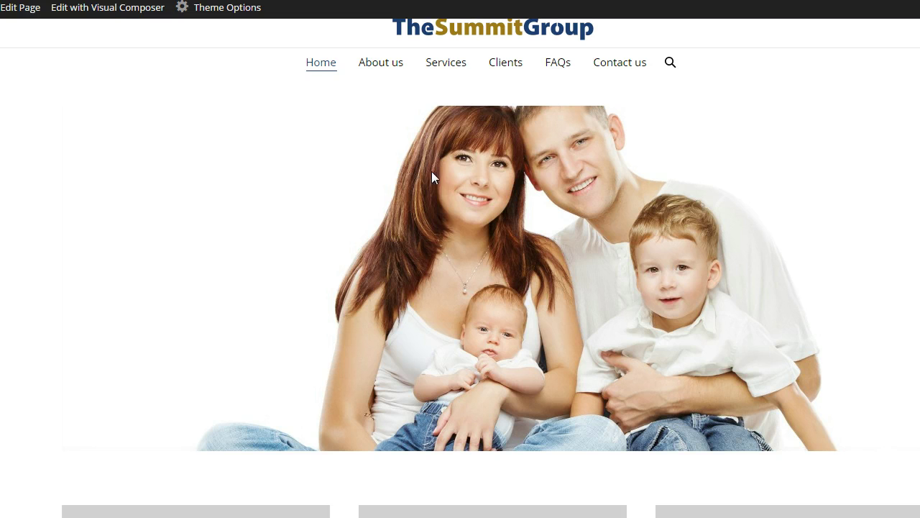
Return to the Home page editor and bring the Page Header and Slideshow options into view
{"action": "left_click", "coordinate": [20, 9]}
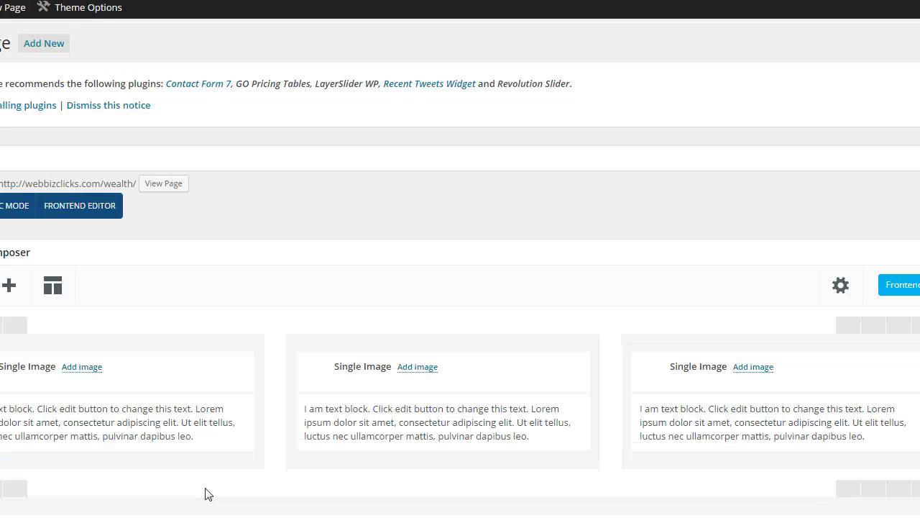
{"action": "scroll", "coordinate": [230, 446], "scroll_direction": "down", "scroll_amount": 5}
{"action": "scroll", "coordinate": [231, 446], "scroll_direction": "down", "scroll_amount": 5}
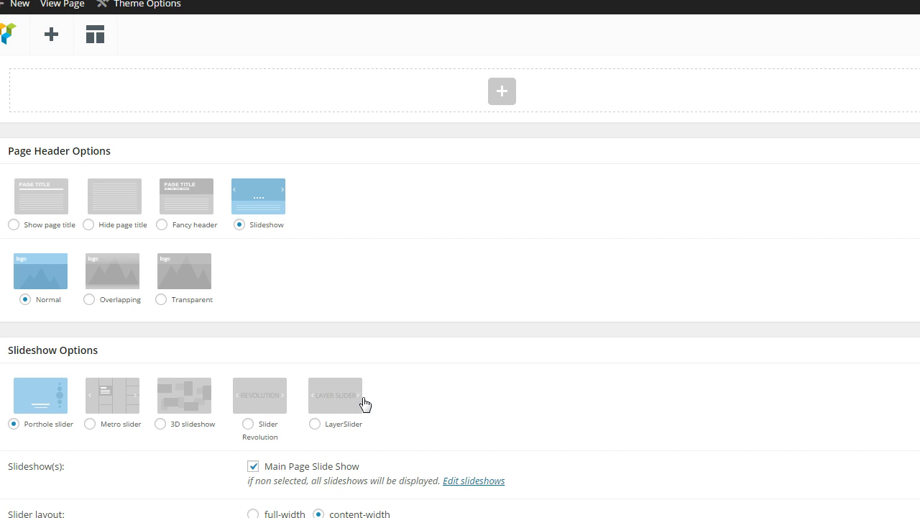
{"action": "scroll", "coordinate": [204, 497], "scroll_direction": "up", "scroll_amount": 2}
{"action": "scroll", "coordinate": [204, 497], "scroll_direction": "up", "scroll_amount": 10}
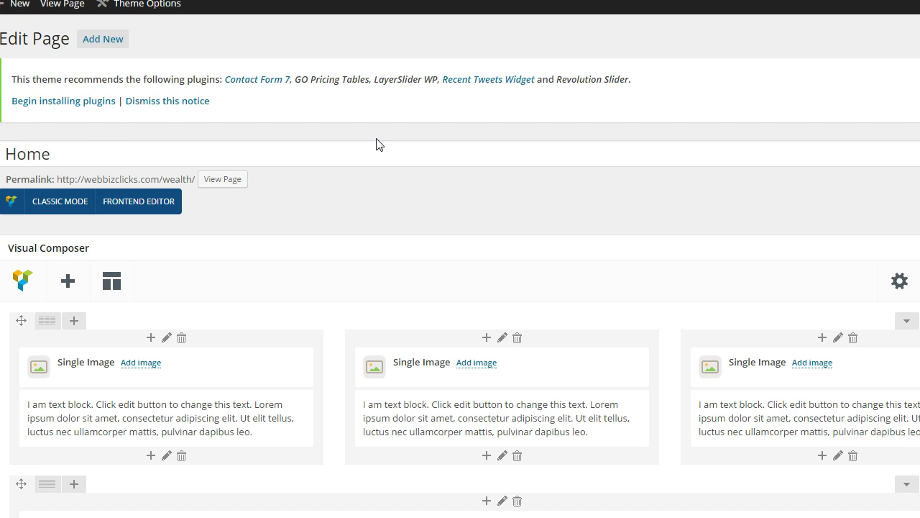
{"action": "scroll", "coordinate": [376, 143], "scroll_direction": "down", "scroll_amount": 7}
{"action": "scroll", "coordinate": [409, 325], "scroll_direction": "up", "scroll_amount": 1}
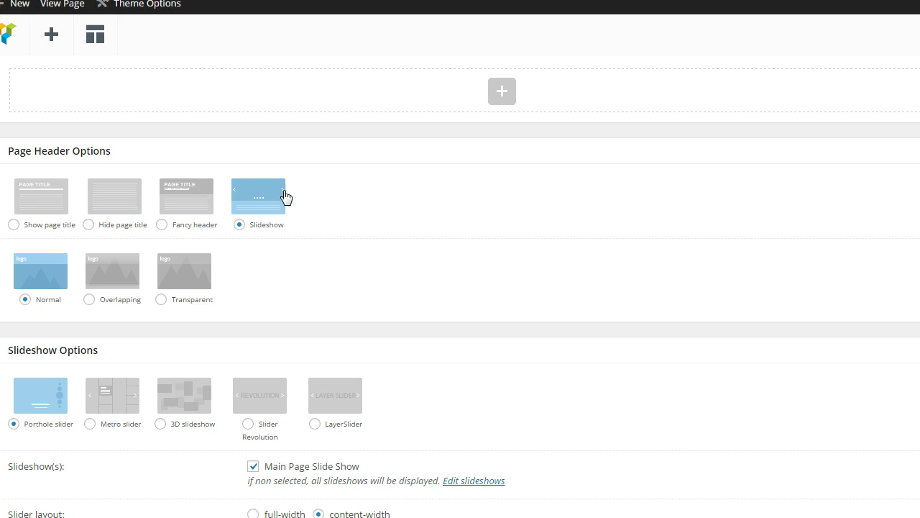
{"action": "scroll", "coordinate": [288, 282], "scroll_direction": "down", "scroll_amount": 1}
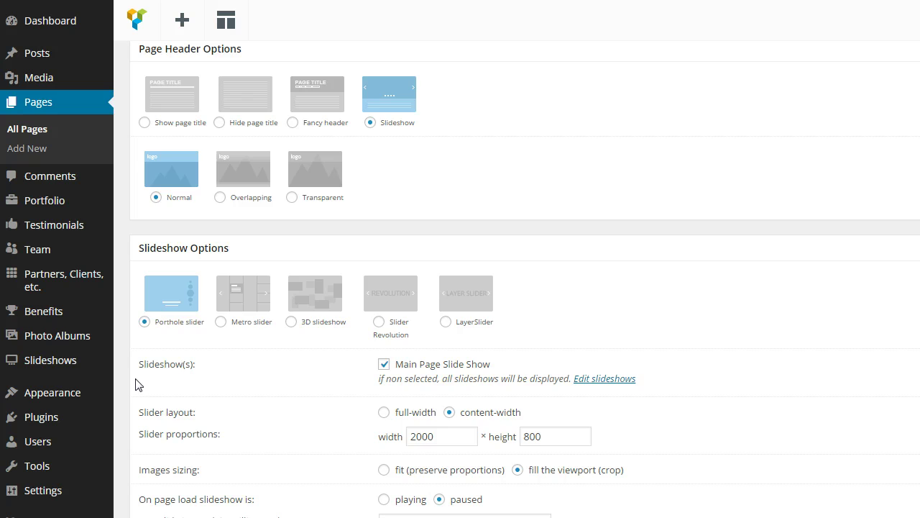
Deselect the Main Page Slide Show in the Home page's slideshow options
{"action": "scroll", "coordinate": [62, 323], "scroll_direction": "up", "scroll_amount": 4}
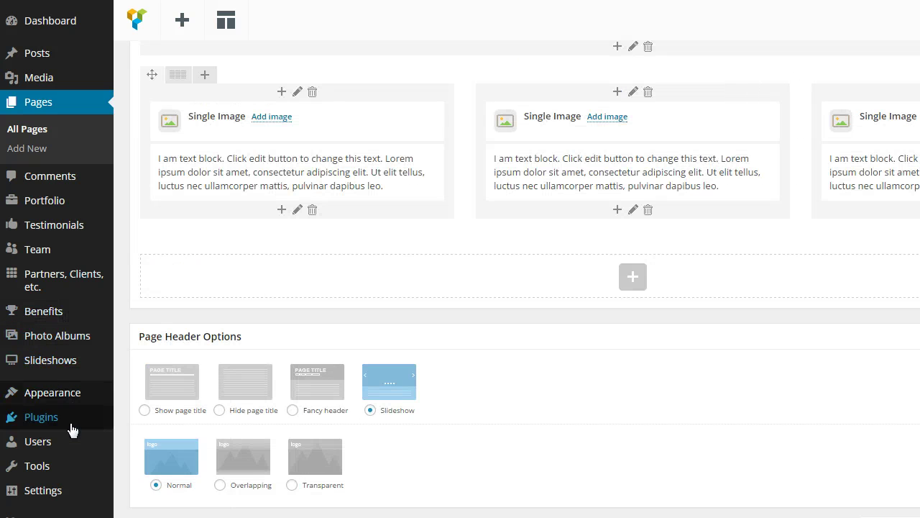
{"action": "mouse_move", "coordinate": [29, 361]}
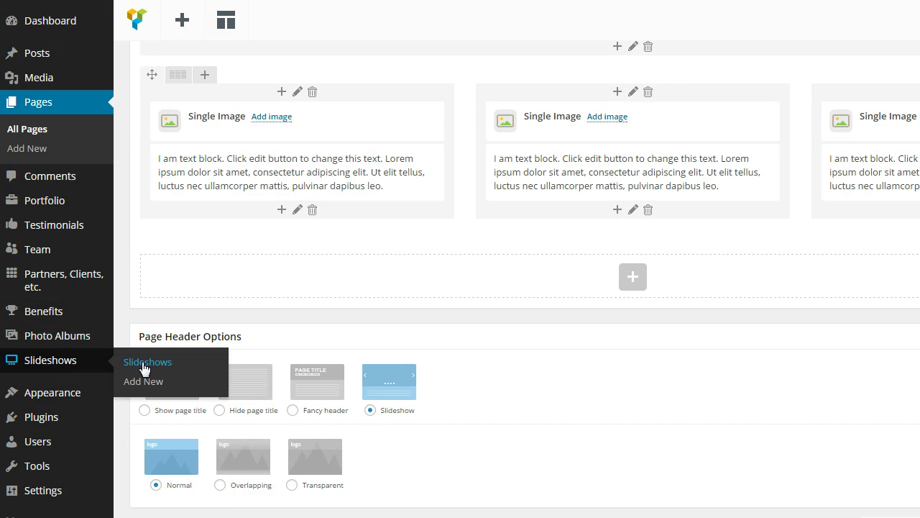
{"action": "scroll", "coordinate": [620, 451], "scroll_direction": "down", "scroll_amount": 4}
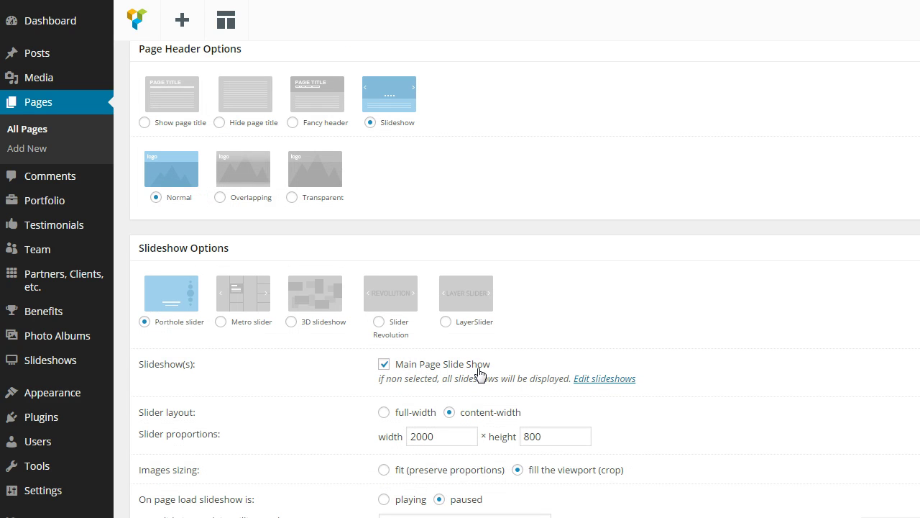
{"action": "left_click", "coordinate": [384, 364]}
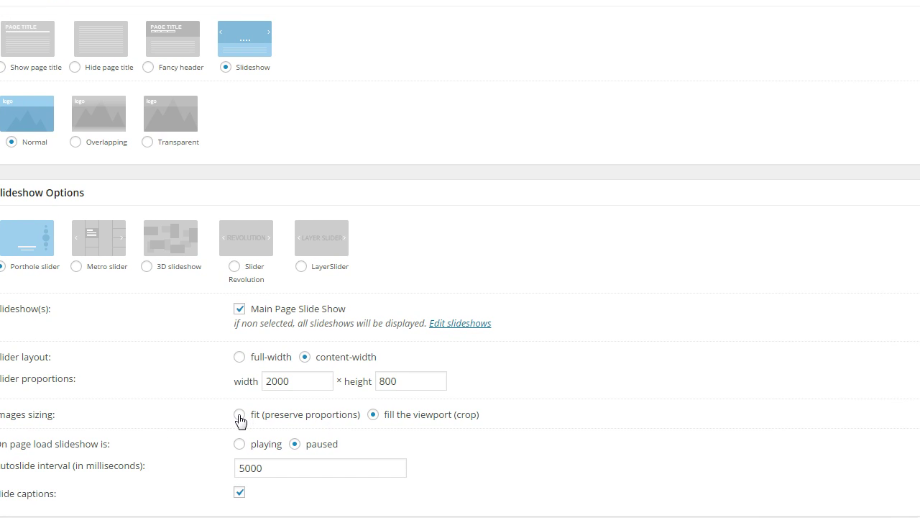
Make slideshow images fit with preserved proportions, keep it paused on load, and disable slide captions
{"action": "left_click", "coordinate": [240, 414]}
{"action": "left_click", "coordinate": [239, 444]}
{"action": "left_click", "coordinate": [295, 443]}
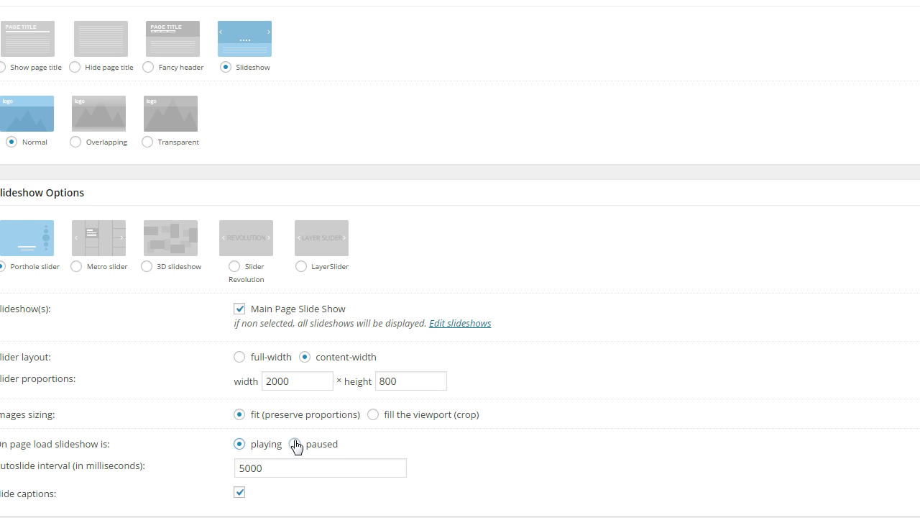
{"action": "left_click", "coordinate": [241, 493]}
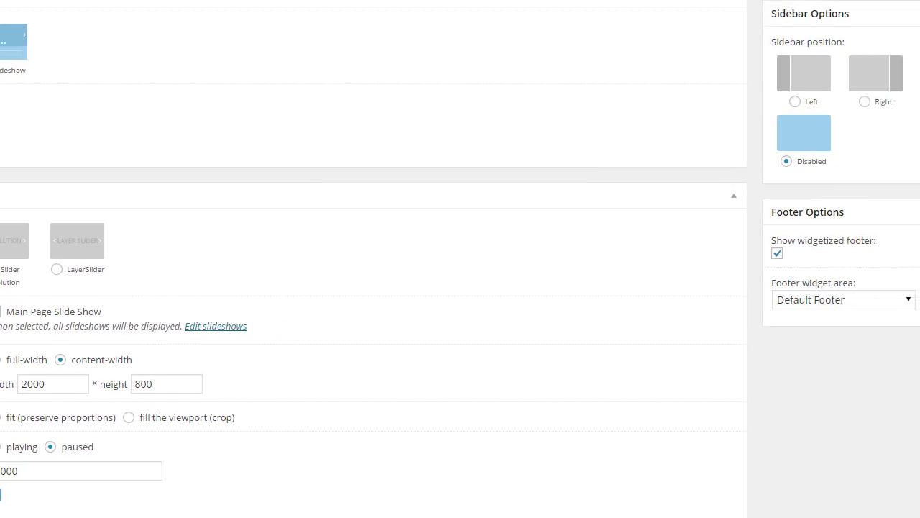
{"action": "scroll", "coordinate": [489, 387], "scroll_direction": "up", "scroll_amount": 5}
{"action": "scroll", "coordinate": [422, 359], "scroll_direction": "up", "scroll_amount": 5}
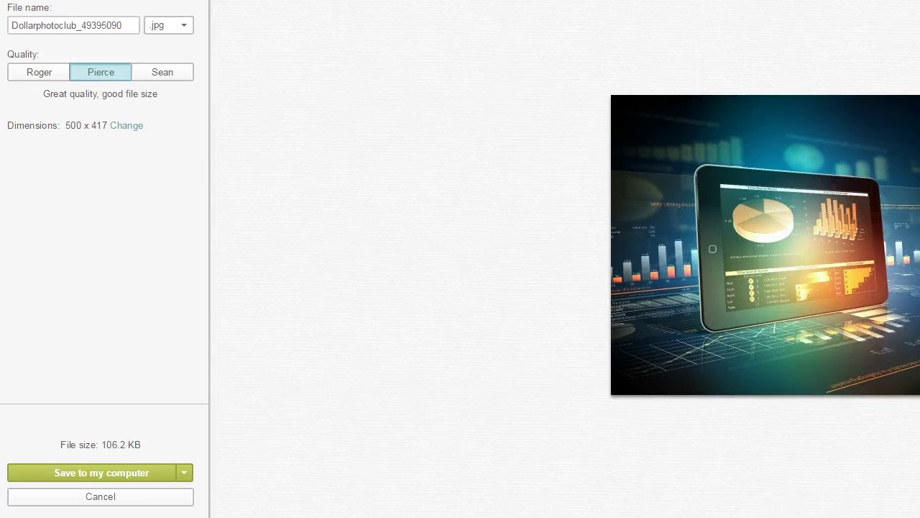
Replace the PicMonkey export file name with 'tablet 50'
{"action": "left_click", "coordinate": [119, 26]}
{"action": "left_click_drag", "start_coordinate": [118, 26], "coordinate": [10, 22]}
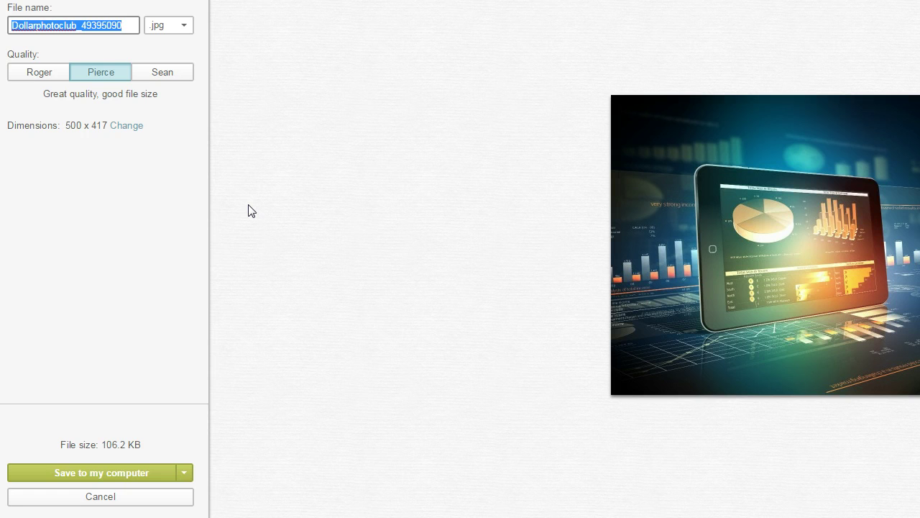
{"action": "type", "text": "tab"}
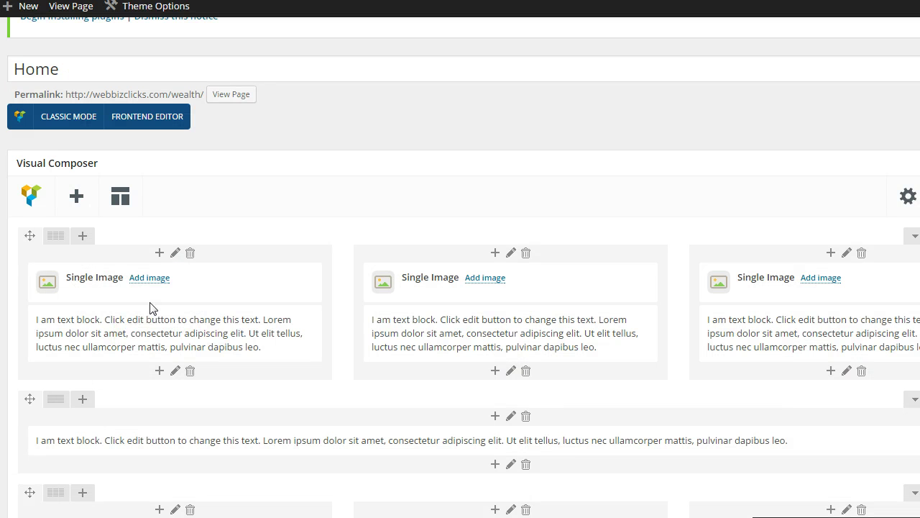
Open the first Single Image element's settings using its pencil icon
{"action": "mouse_move", "coordinate": [144, 283]}
{"action": "left_click", "coordinate": [185, 281]}
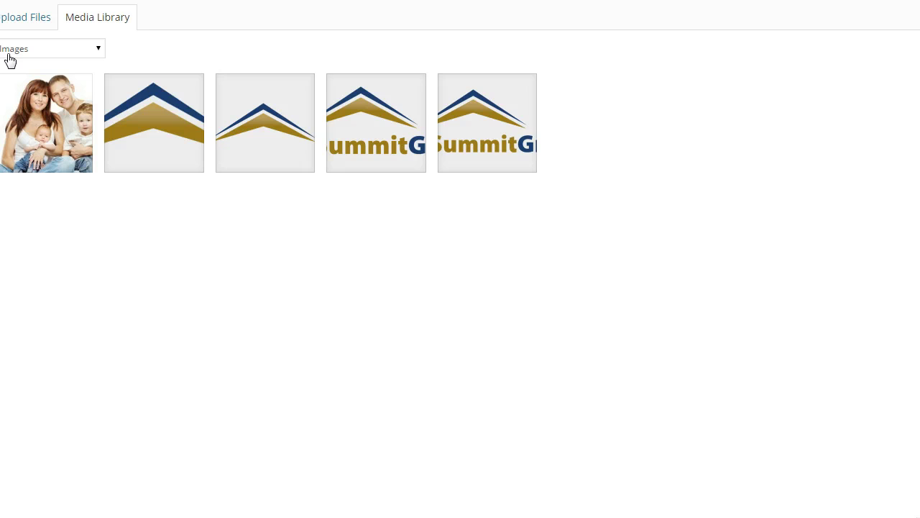
Upload the tablet 500.jpg chart photo, hide its title, and set it as the Single Image
{"action": "left_click", "coordinate": [30, 17]}
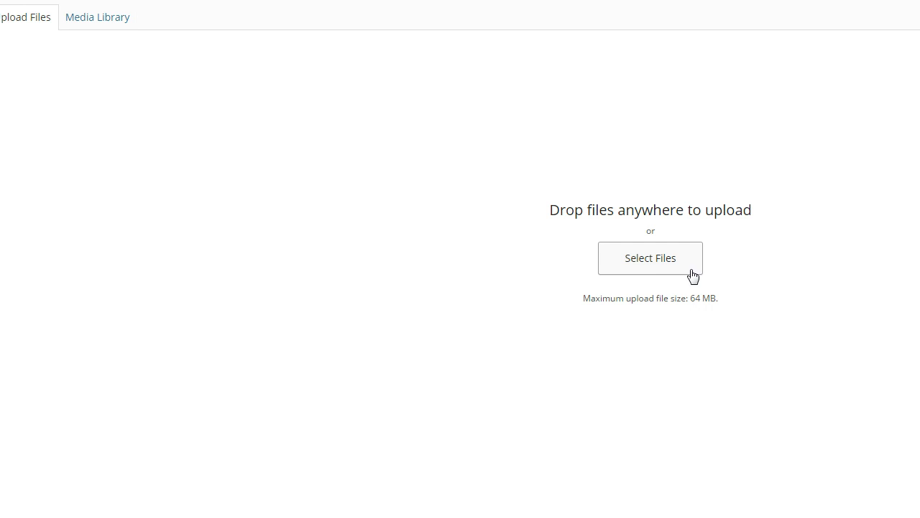
{"action": "left_click", "coordinate": [662, 267]}
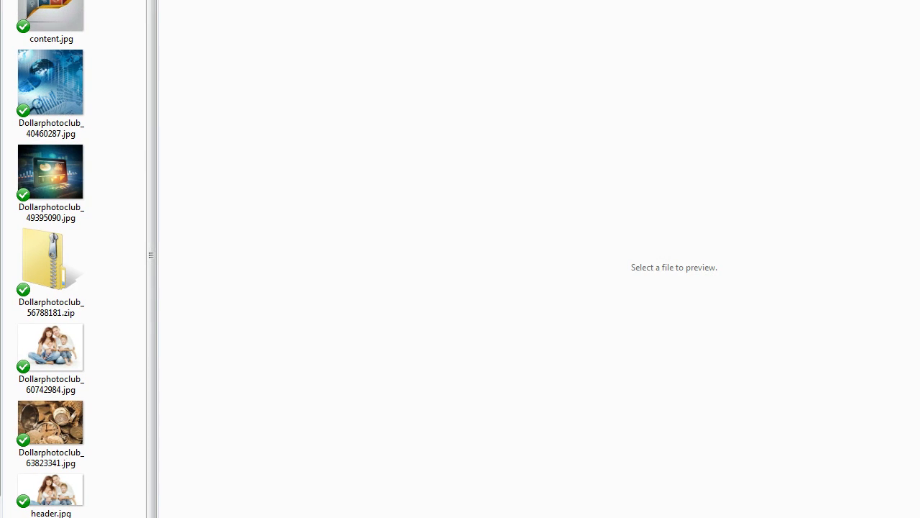
{"action": "scroll", "coordinate": [149, 172], "scroll_direction": "down", "scroll_amount": 1}
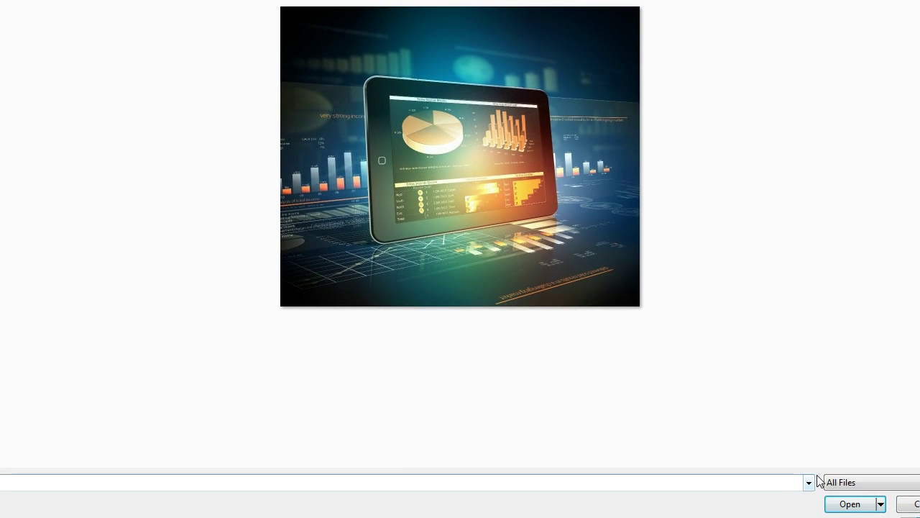
{"action": "left_click", "coordinate": [845, 502]}
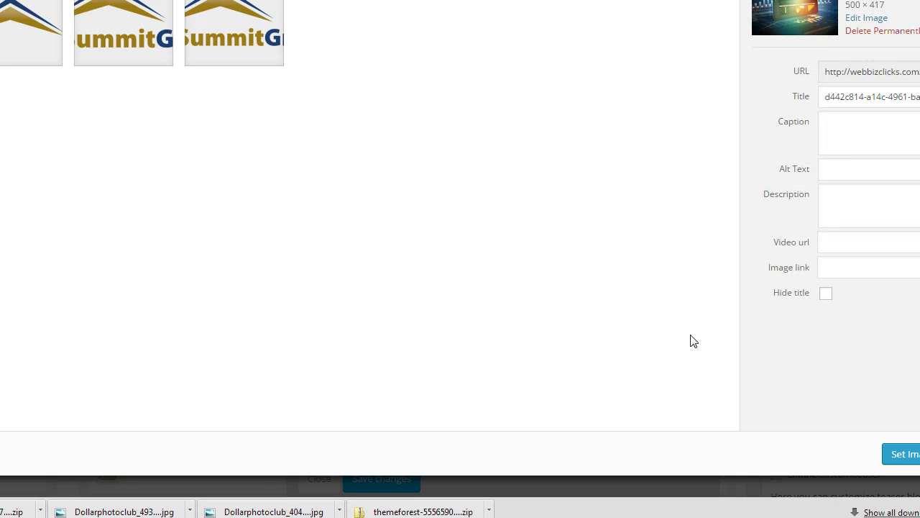
{"action": "left_click", "coordinate": [826, 293]}
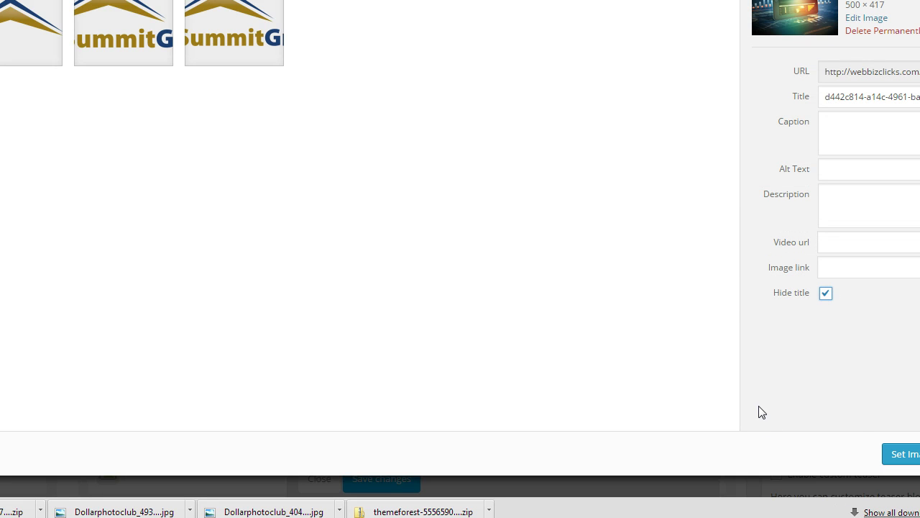
{"action": "left_click", "coordinate": [904, 454]}
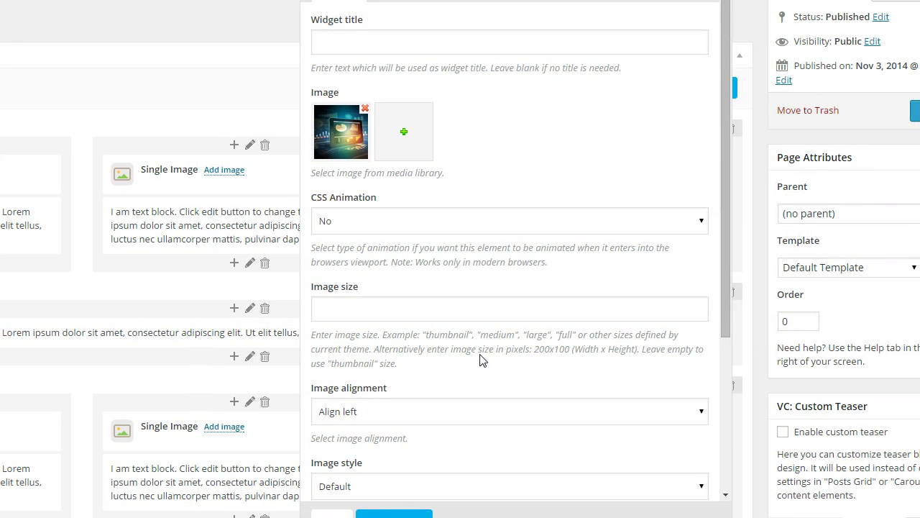
Set the Single Image size to 'full' with centre alignment, keeping the Default image style
{"action": "left_click", "coordinate": [465, 307]}
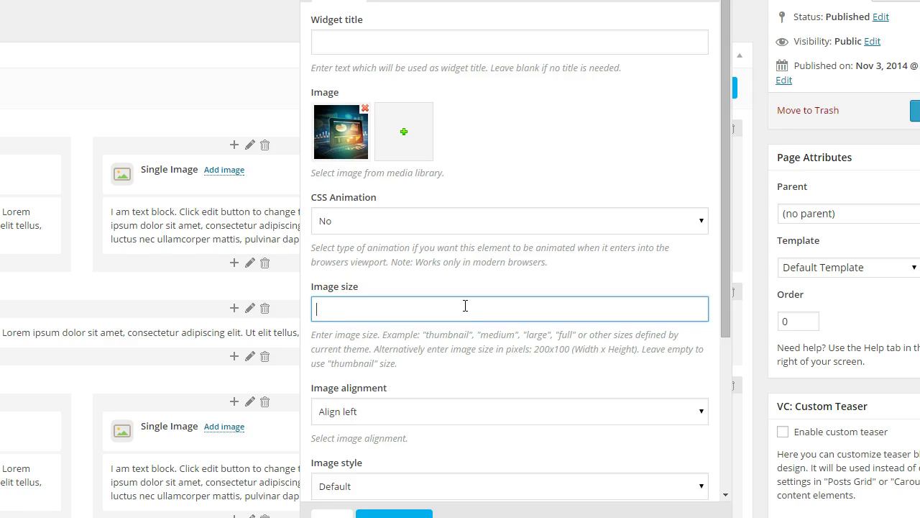
{"action": "type", "text": "full"}
{"action": "scroll", "coordinate": [520, 414], "scroll_direction": "down", "scroll_amount": 1}
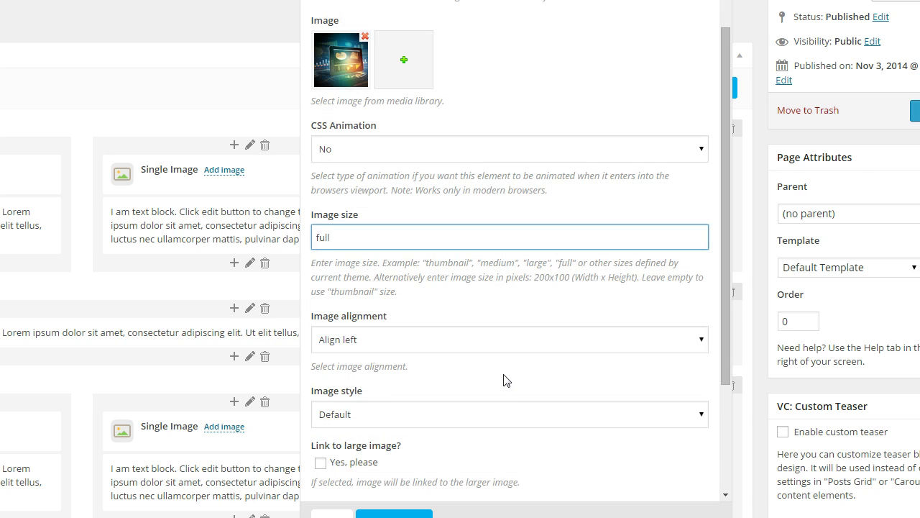
{"action": "left_click", "coordinate": [508, 340]}
{"action": "left_click", "coordinate": [451, 383]}
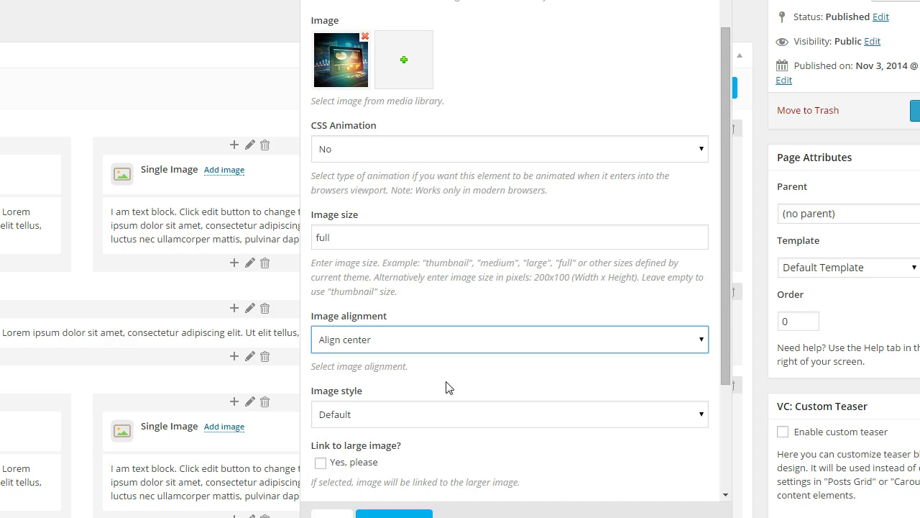
{"action": "scroll", "coordinate": [448, 388], "scroll_direction": "down", "scroll_amount": 1}
{"action": "left_click", "coordinate": [417, 343]}
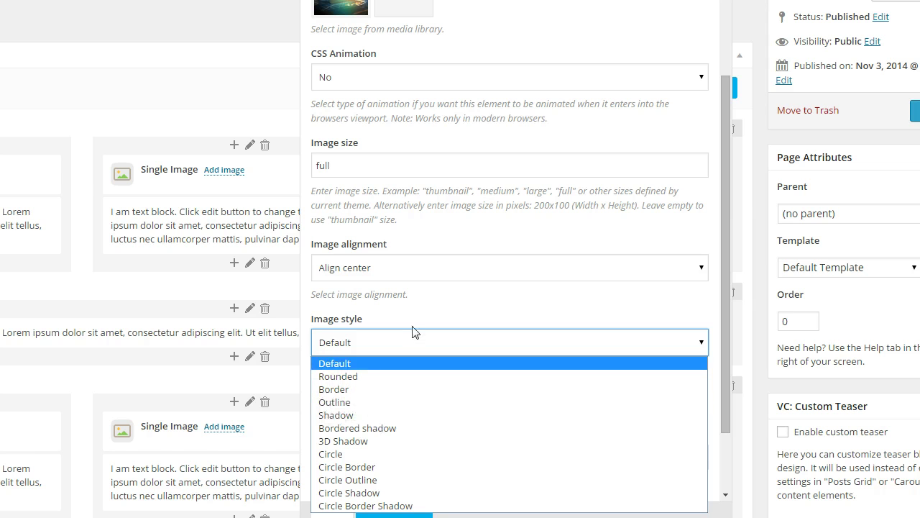
{"action": "left_click", "coordinate": [724, 253]}
{"action": "left_click_drag", "start_coordinate": [724, 247], "coordinate": [719, 336]}
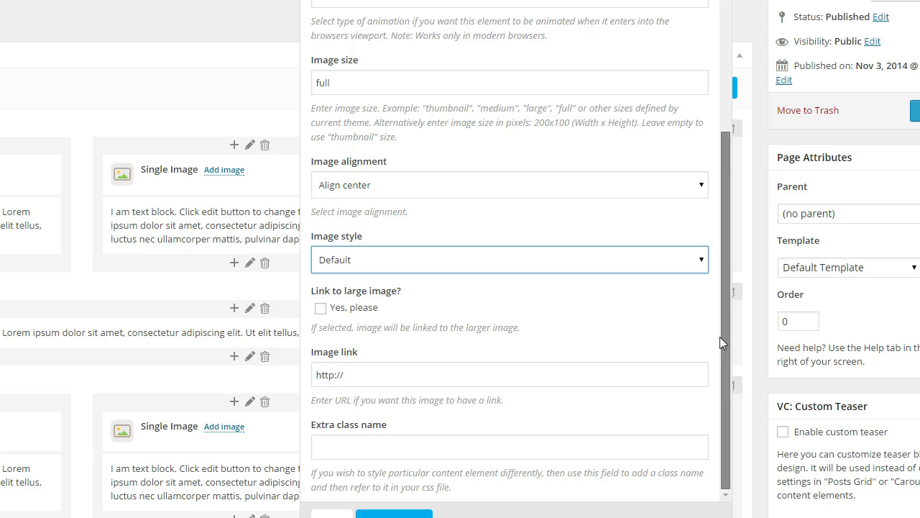
{"action": "left_click", "coordinate": [384, 380]}
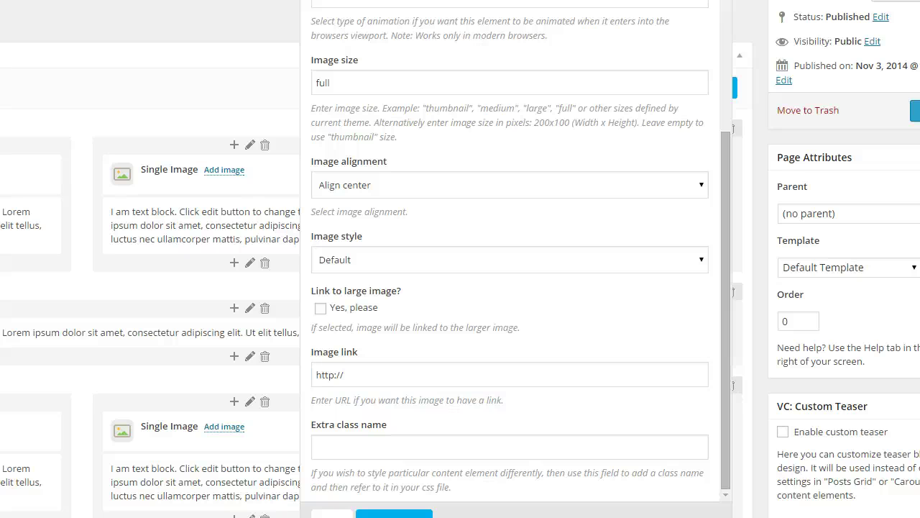
Link the image to /wealth/portfolio-management in the same window and save the element settings
{"action": "left_click_drag", "start_coordinate": [357, 381], "coordinate": [240, 382]}
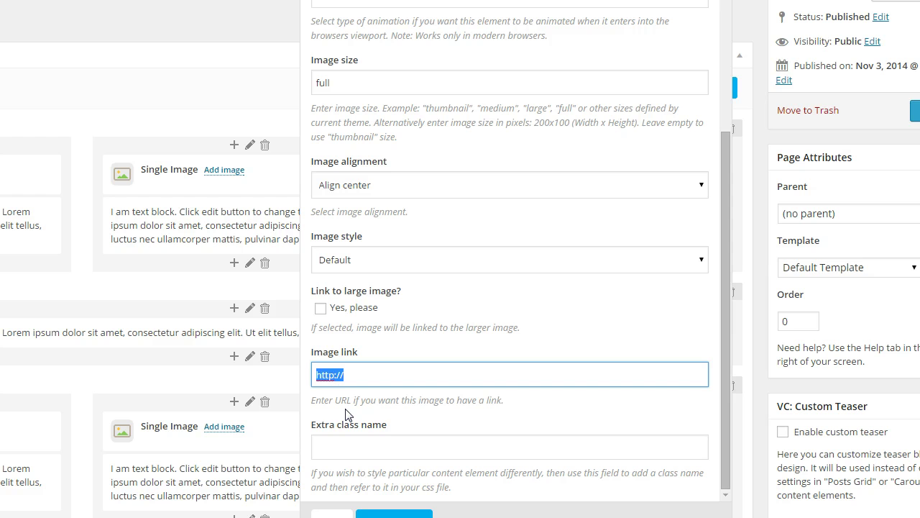
{"action": "type", "text": "/we"}
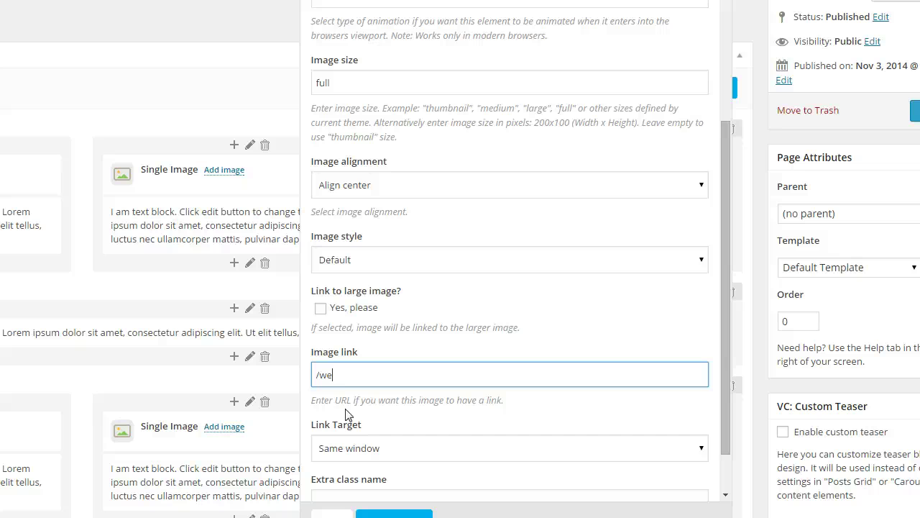
{"action": "type", "text": "alth/portfolio-management"}
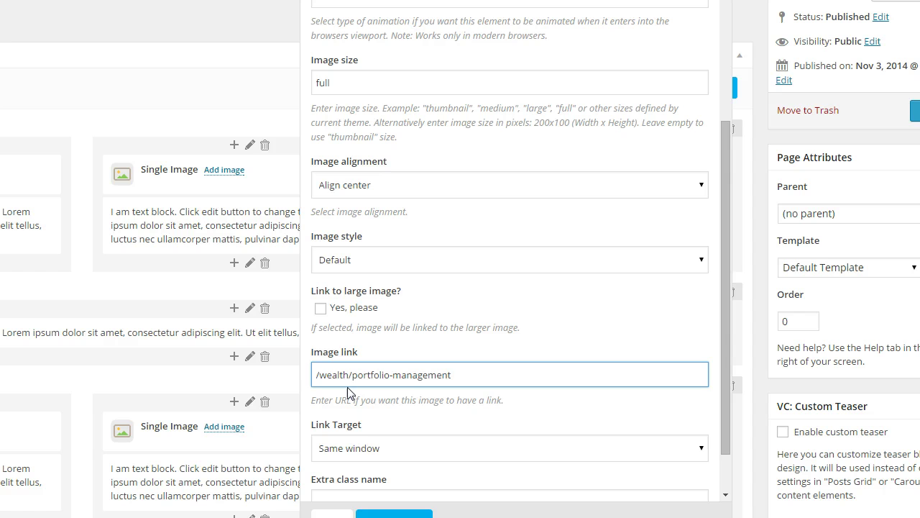
{"action": "left_click_drag", "start_coordinate": [349, 375], "coordinate": [314, 374]}
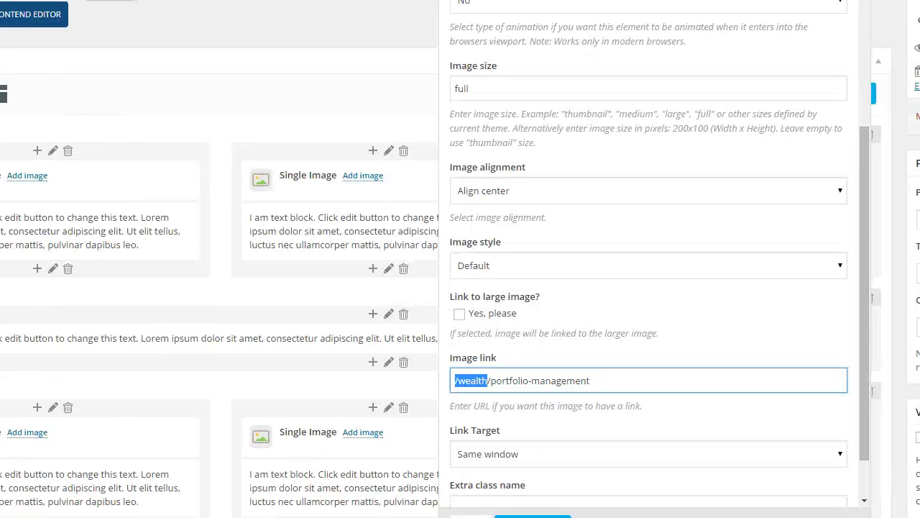
{"action": "scroll", "coordinate": [561, 453], "scroll_direction": "down", "scroll_amount": 2}
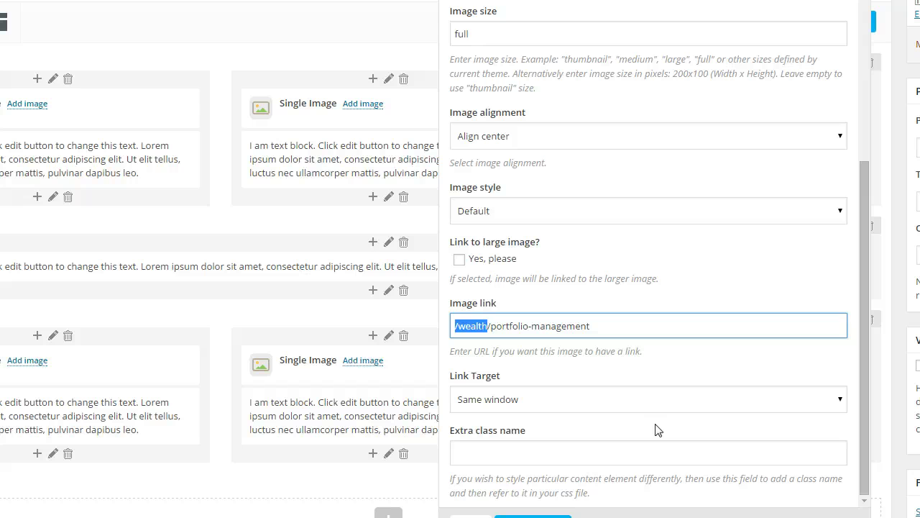
{"action": "left_click", "coordinate": [480, 400]}
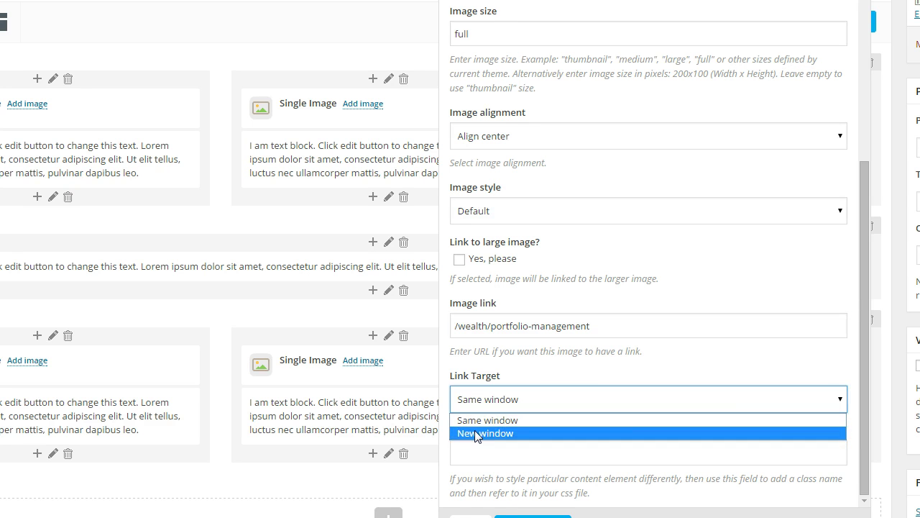
{"action": "left_click", "coordinate": [478, 421]}
{"action": "scroll", "coordinate": [539, 492], "scroll_direction": "down", "scroll_amount": 3}
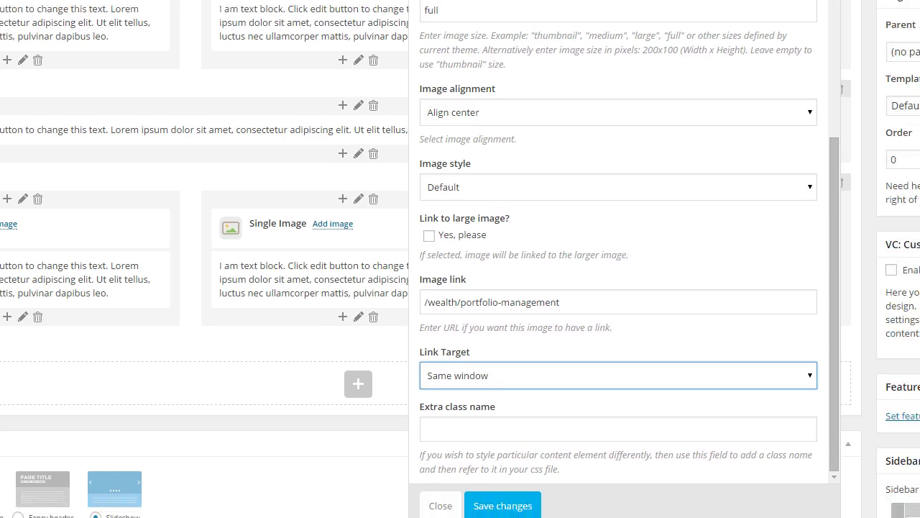
{"action": "left_click", "coordinate": [501, 503]}
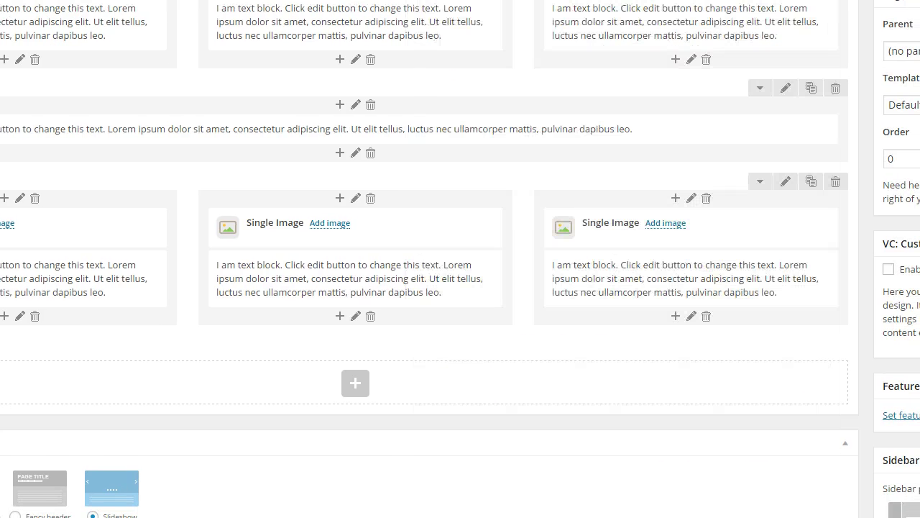
Scroll through the live home page to inspect the image cards and the first text block
{"action": "scroll", "coordinate": [431, 288], "scroll_direction": "up", "scroll_amount": 5}
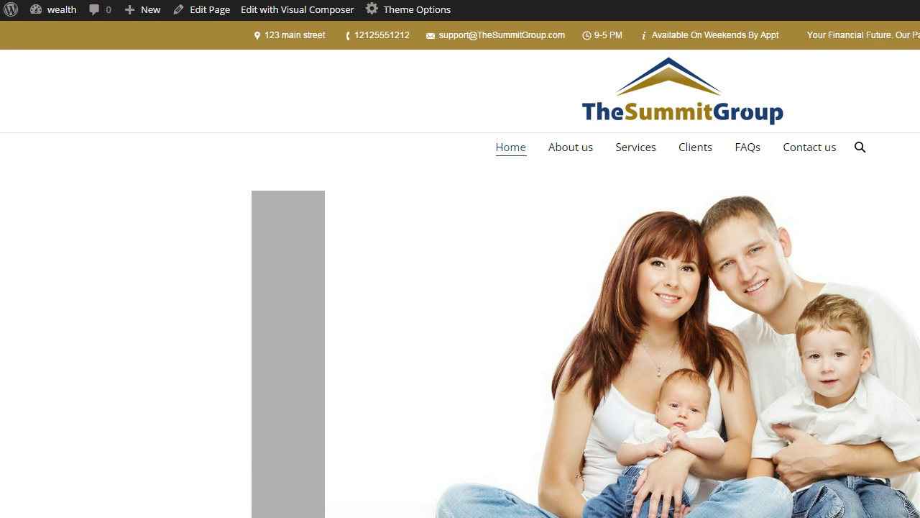
{"action": "scroll", "coordinate": [460, 259], "scroll_direction": "down", "scroll_amount": 2}
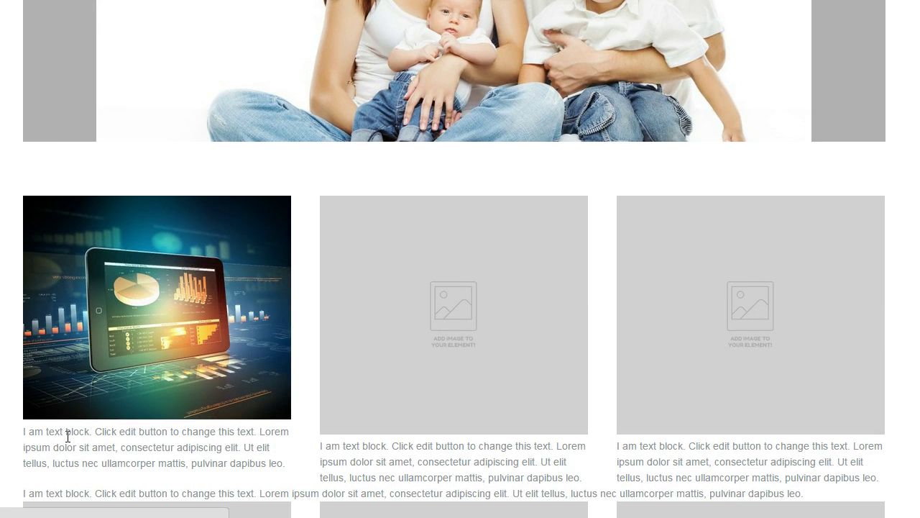
{"action": "left_click_drag", "start_coordinate": [26, 435], "coordinate": [77, 445]}
{"action": "scroll", "coordinate": [458, 400], "scroll_direction": "down", "scroll_amount": 1}
{"action": "scroll", "coordinate": [460, 395], "scroll_direction": "down", "scroll_amount": 1}
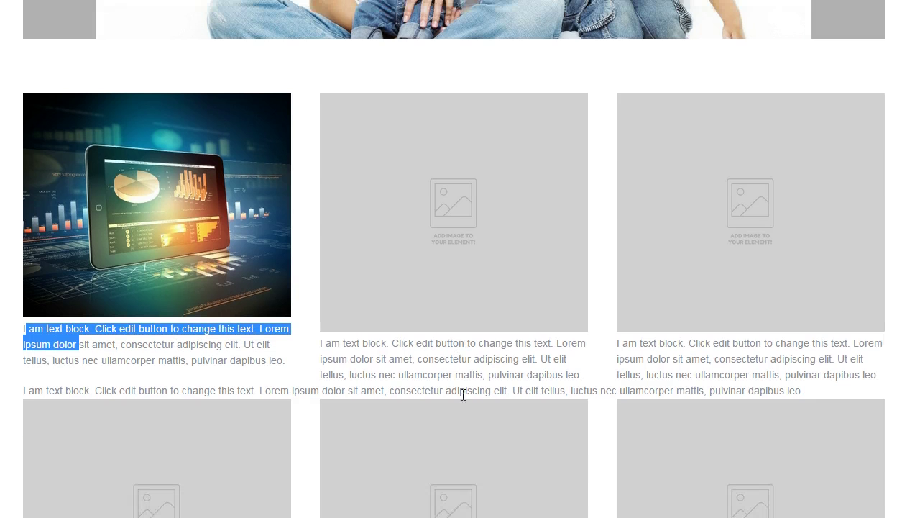
{"action": "left_click", "coordinate": [64, 327]}
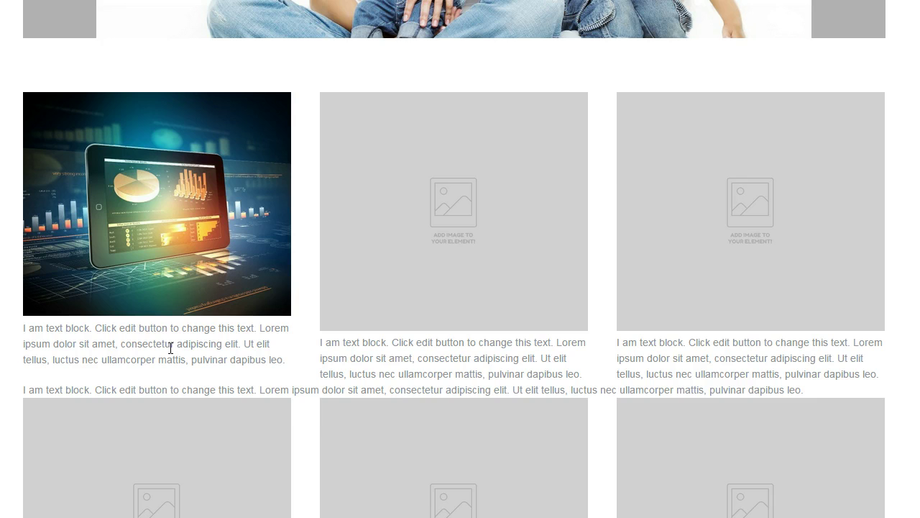
{"action": "scroll", "coordinate": [331, 309], "scroll_direction": "up", "scroll_amount": 2}
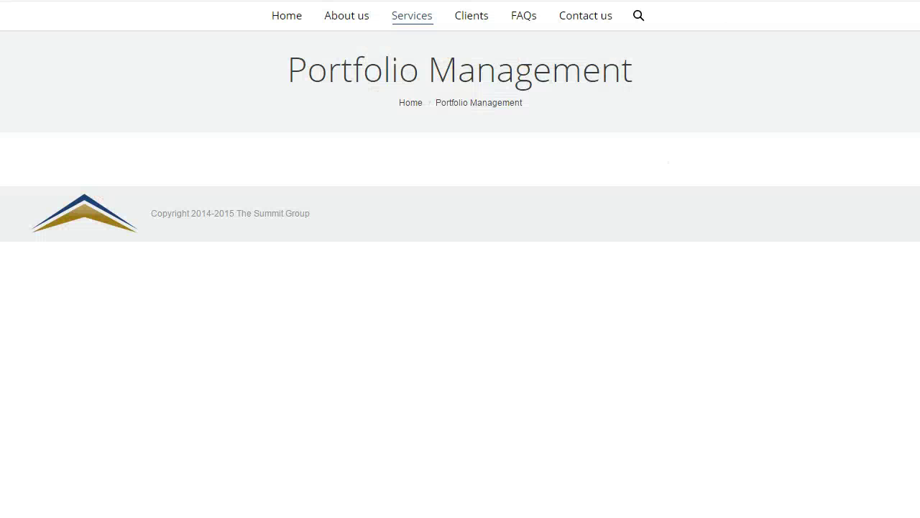
{"action": "mouse_move", "coordinate": [286, 19]}
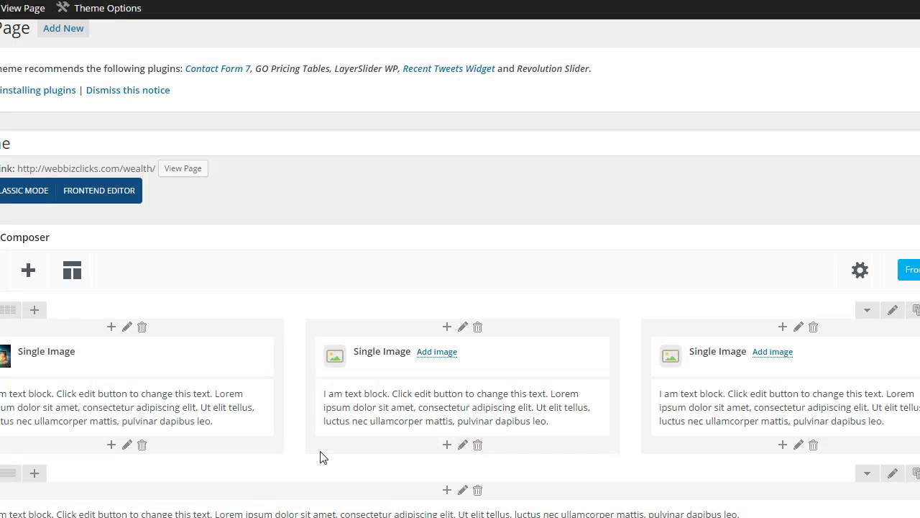
Switch the slideshow sizing to 'fill the viewport (crop)' in Slideshow Options
{"action": "scroll", "coordinate": [345, 432], "scroll_direction": "down", "scroll_amount": 7}
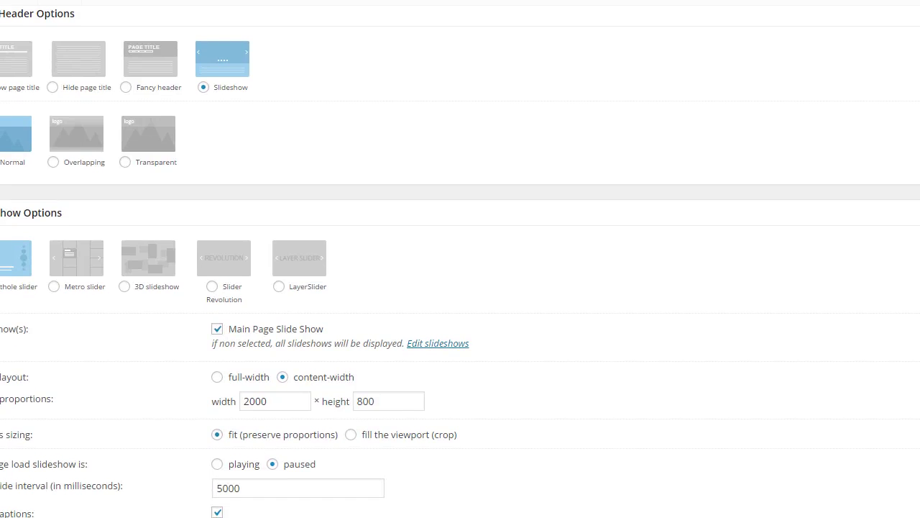
{"action": "left_click", "coordinate": [351, 435]}
{"action": "scroll", "coordinate": [460, 259], "scroll_direction": "up", "scroll_amount": 2}
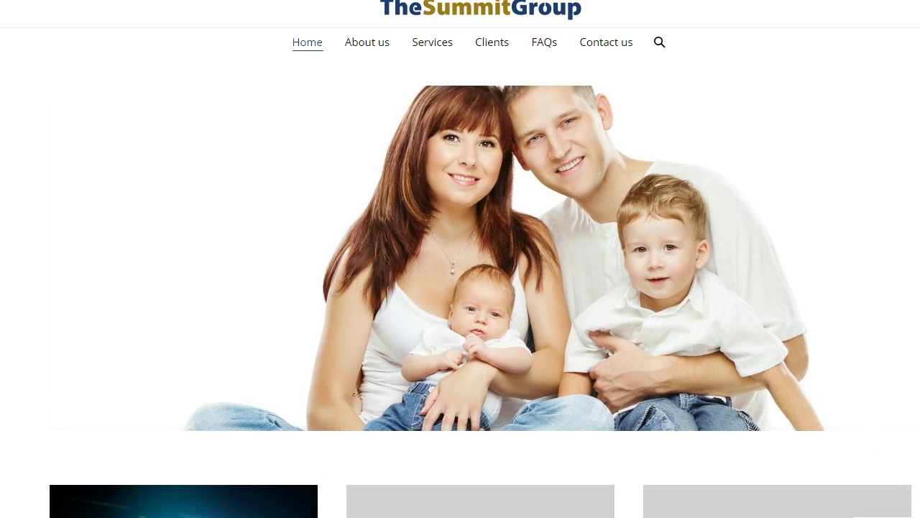
{"action": "scroll", "coordinate": [845, 293], "scroll_direction": "down", "scroll_amount": 3}
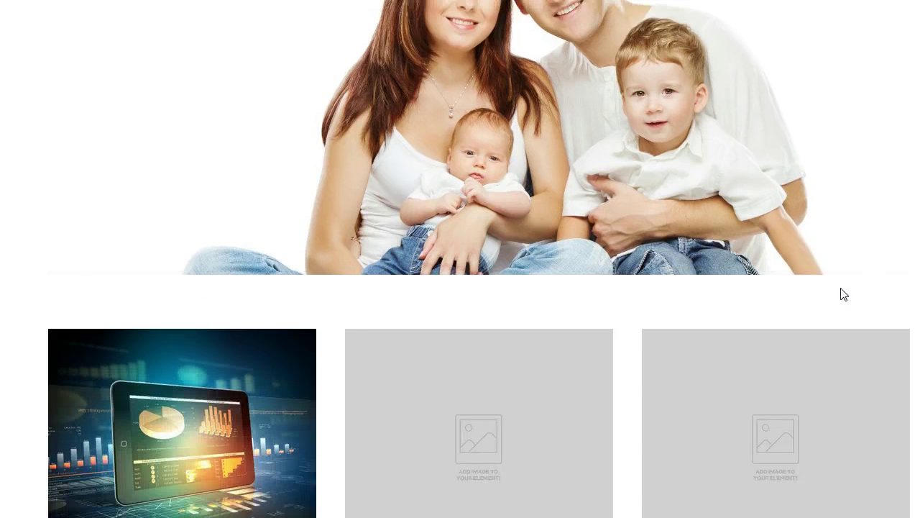
{"action": "scroll", "coordinate": [703, 337], "scroll_direction": "up", "scroll_amount": 3}
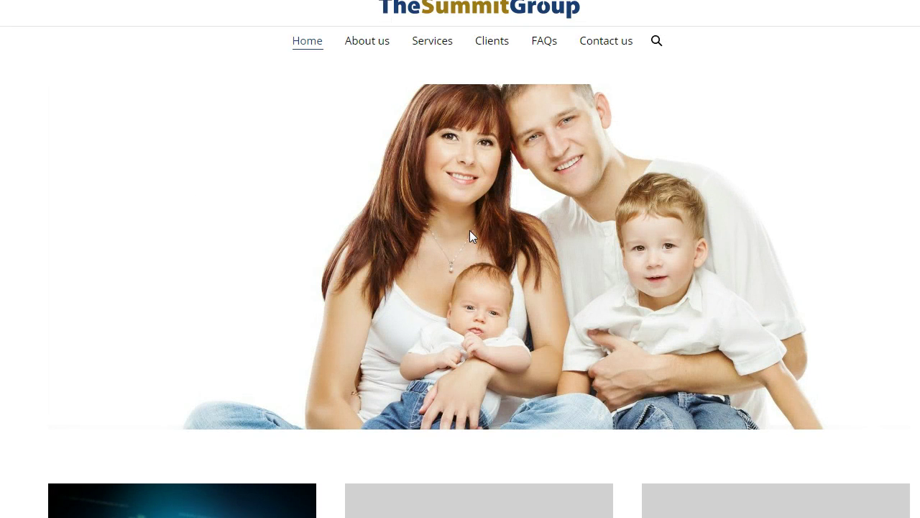
{"action": "scroll", "coordinate": [727, 194], "scroll_direction": "down", "scroll_amount": 2}
{"action": "scroll", "coordinate": [724, 187], "scroll_direction": "down", "scroll_amount": 2}
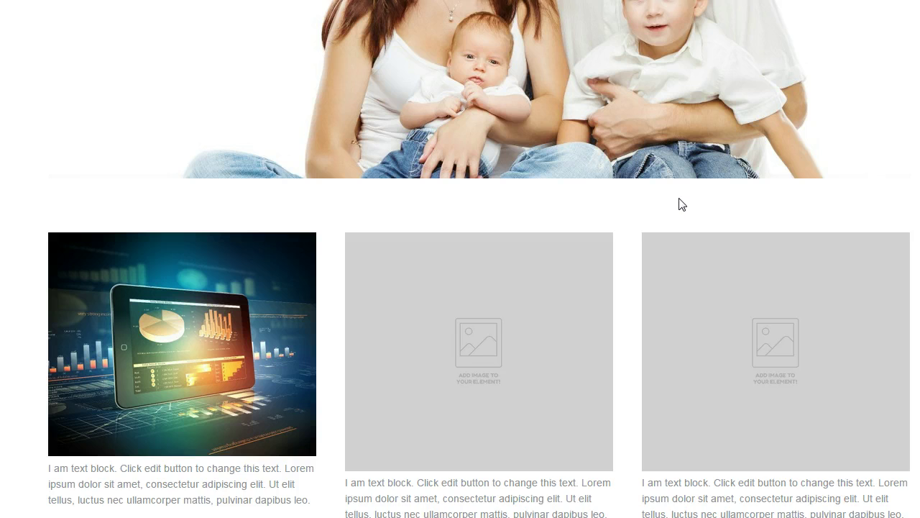
{"action": "scroll", "coordinate": [216, 311], "scroll_direction": "down", "scroll_amount": 2}
{"action": "scroll", "coordinate": [640, 229], "scroll_direction": "down", "scroll_amount": 4}
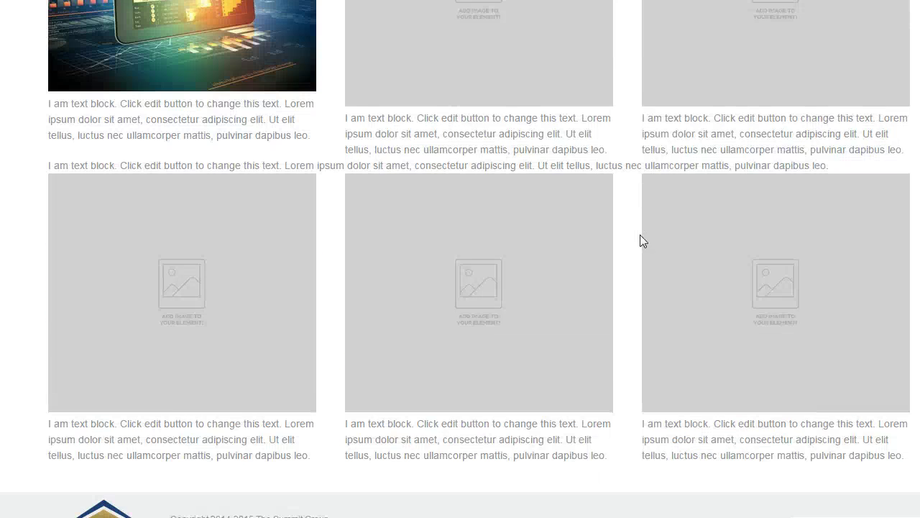
{"action": "scroll", "coordinate": [691, 241], "scroll_direction": "up", "scroll_amount": 10}
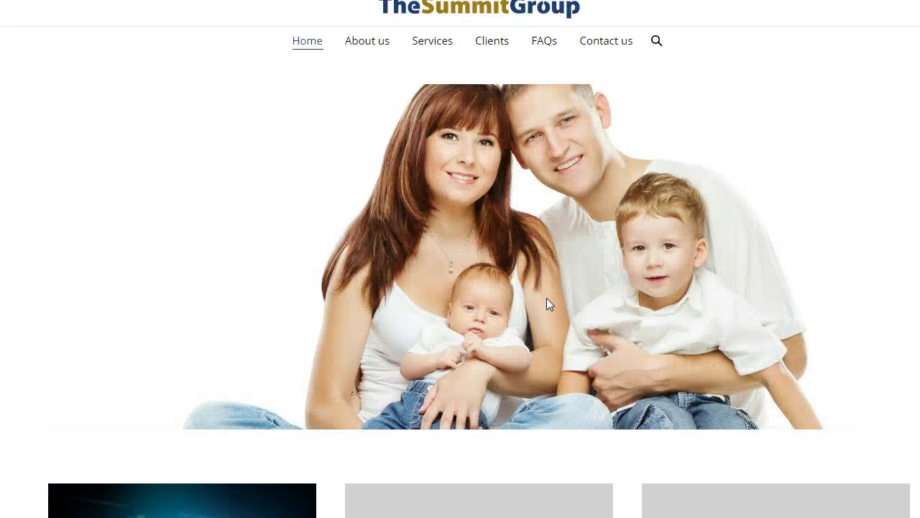
{"action": "scroll", "coordinate": [461, 259], "scroll_direction": "up", "scroll_amount": 3}
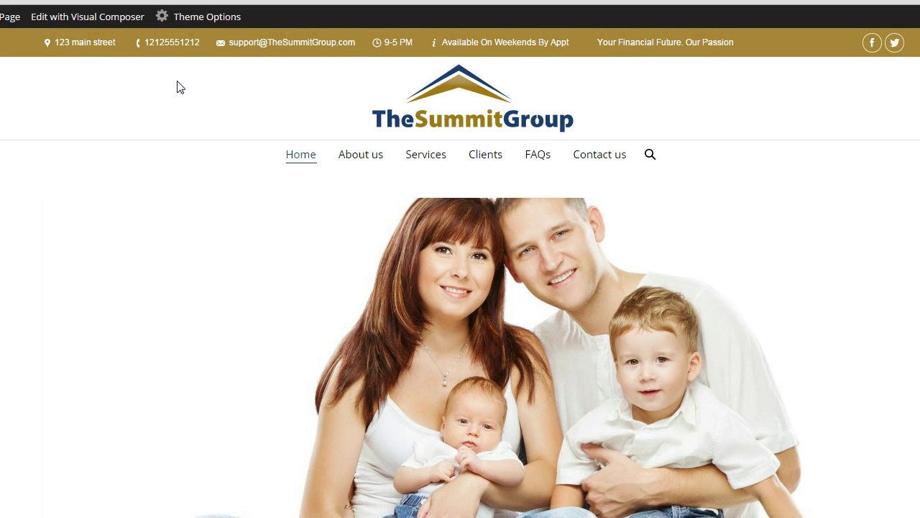
{"action": "mouse_move", "coordinate": [191, 20]}
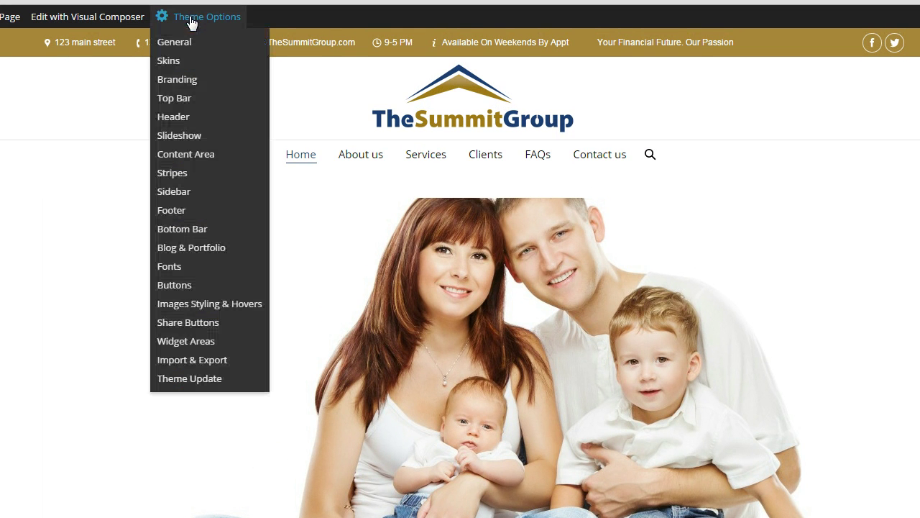
{"action": "left_click", "coordinate": [177, 82]}
{"action": "scroll", "coordinate": [597, 363], "scroll_direction": "down", "scroll_amount": 3}
{"action": "scroll", "coordinate": [607, 366], "scroll_direction": "down", "scroll_amount": 1}
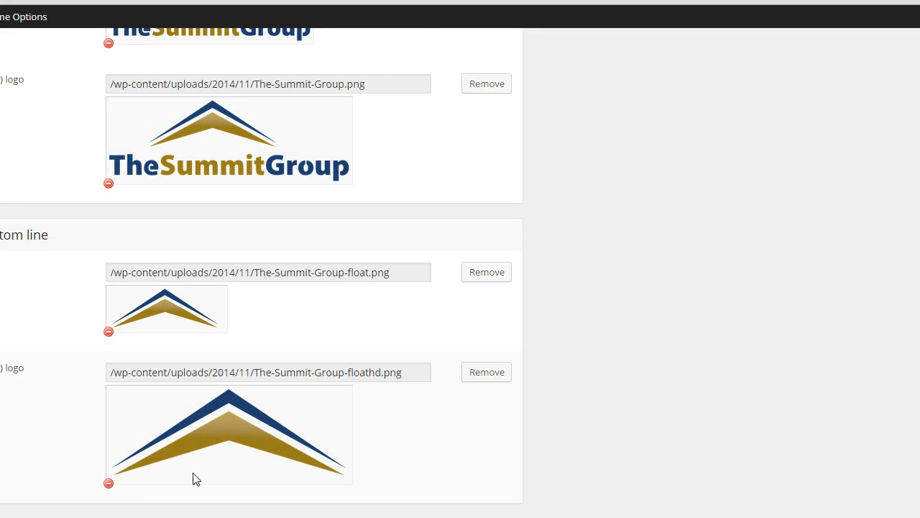
{"action": "scroll", "coordinate": [399, 421], "scroll_direction": "down", "scroll_amount": 4}
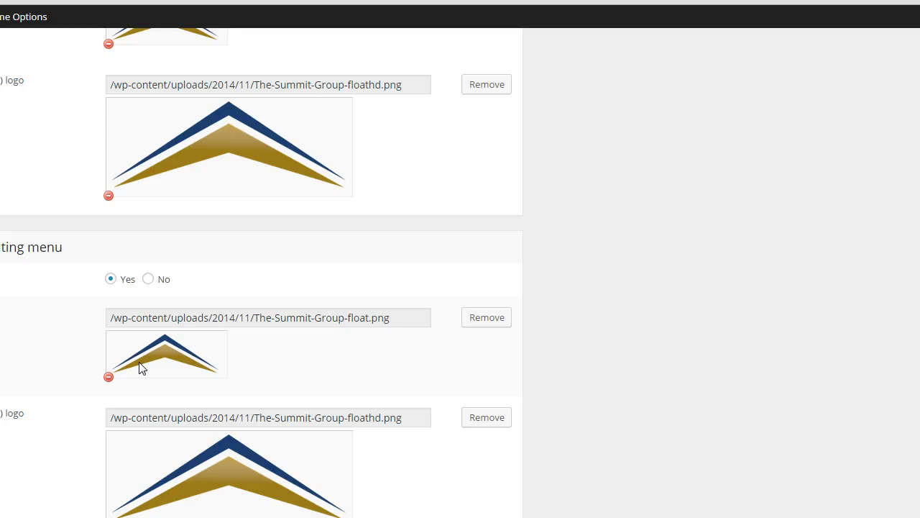
{"action": "scroll", "coordinate": [105, 306], "scroll_direction": "up", "scroll_amount": 3}
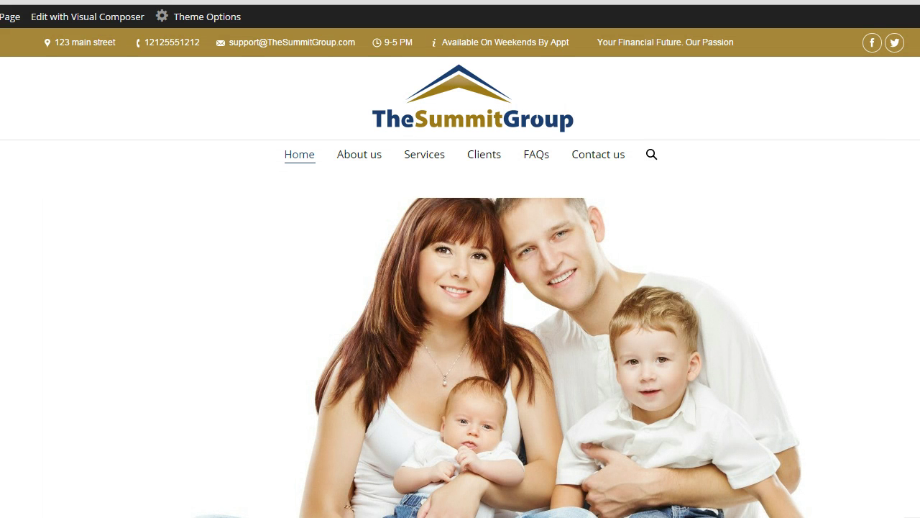
{"action": "scroll", "coordinate": [460, 287], "scroll_direction": "down", "scroll_amount": 1}
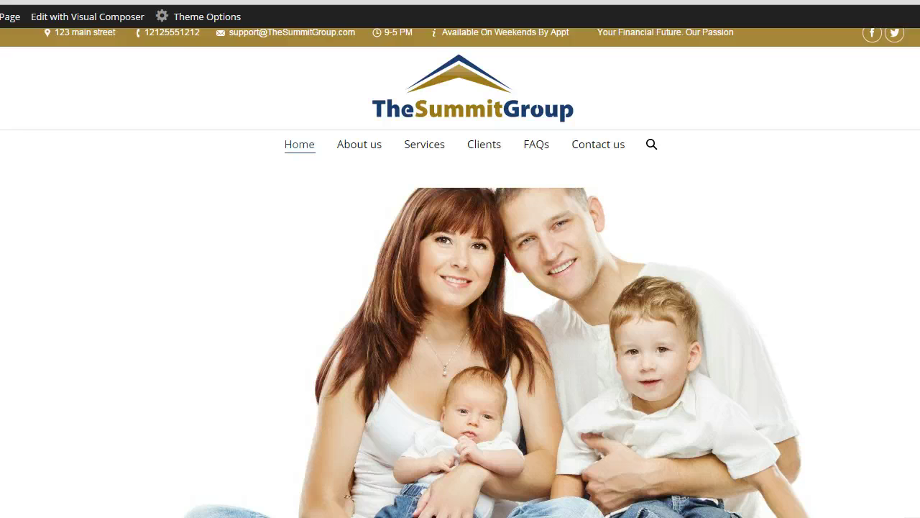
{"action": "scroll", "coordinate": [460, 288], "scroll_direction": "down", "scroll_amount": 3}
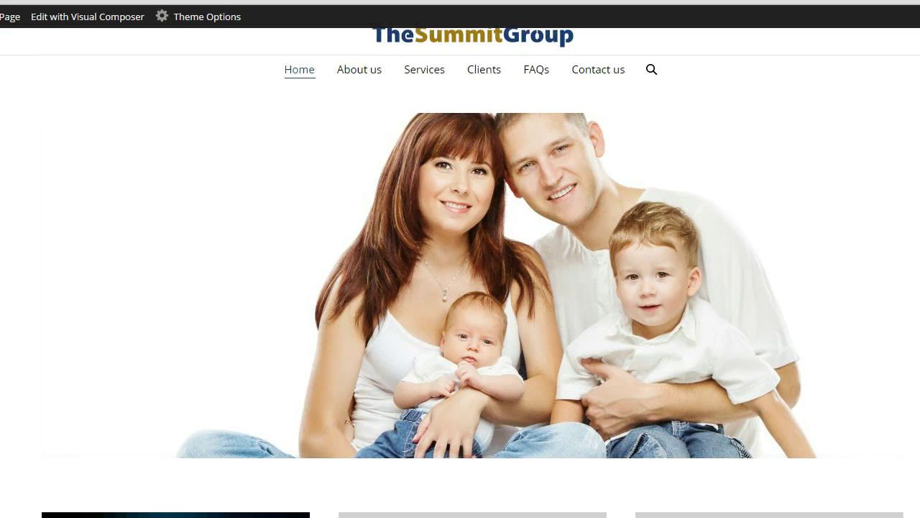
{"action": "scroll", "coordinate": [460, 288], "scroll_direction": "down", "scroll_amount": 2}
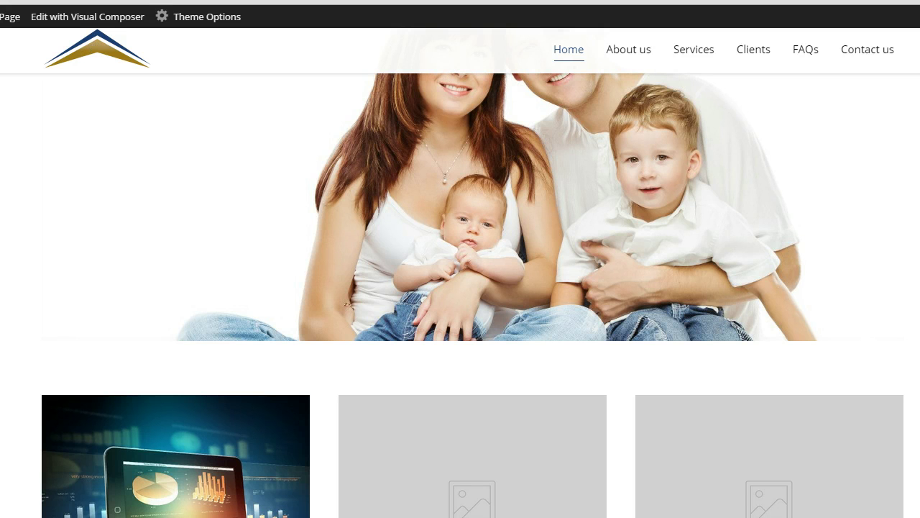
{"action": "scroll", "coordinate": [474, 293], "scroll_direction": "down", "scroll_amount": 2}
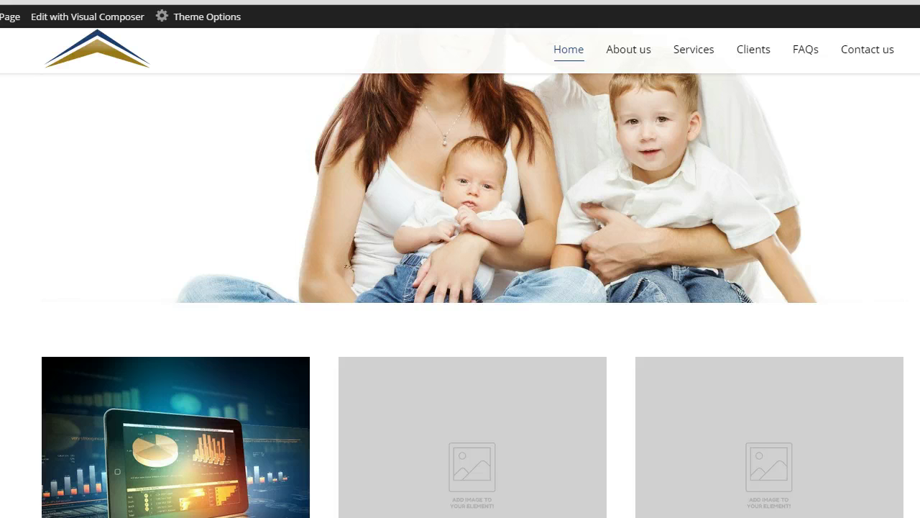
{"action": "scroll", "coordinate": [474, 293], "scroll_direction": "down", "scroll_amount": 3}
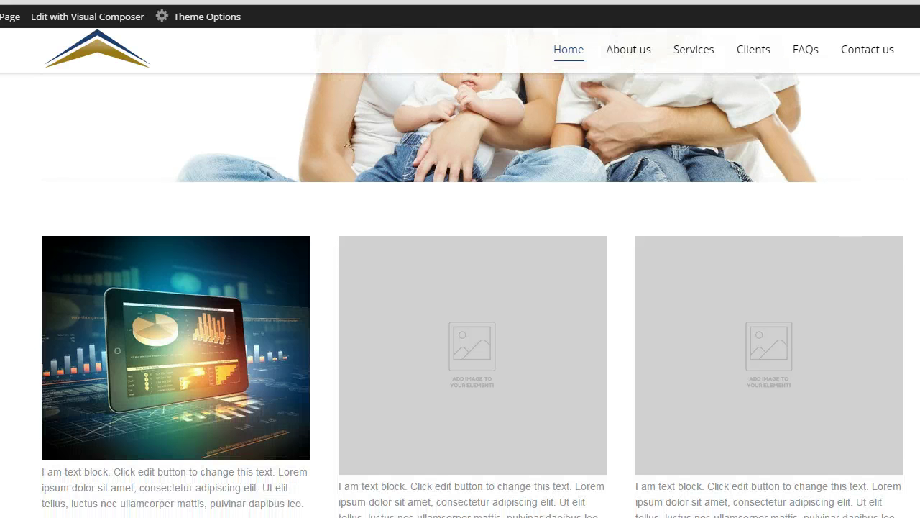
{"action": "scroll", "coordinate": [473, 294], "scroll_direction": "down", "scroll_amount": 3}
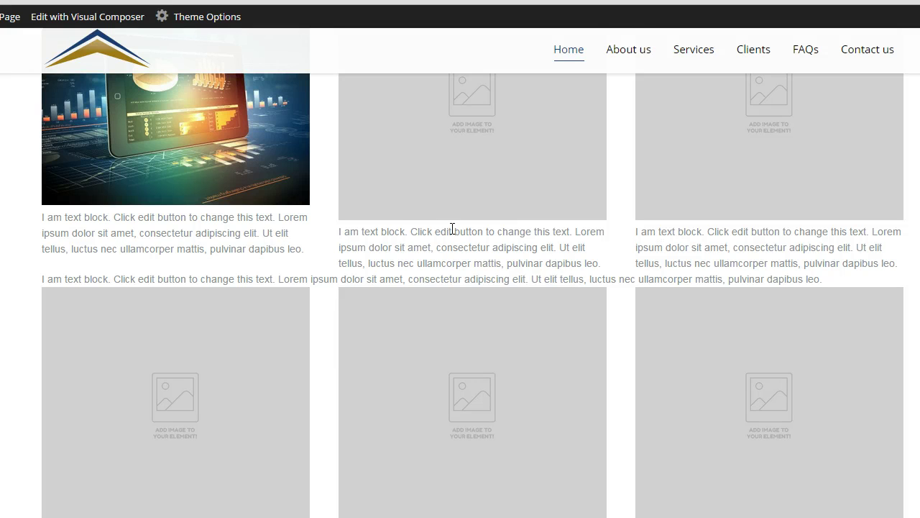
{"action": "mouse_move", "coordinate": [641, 51]}
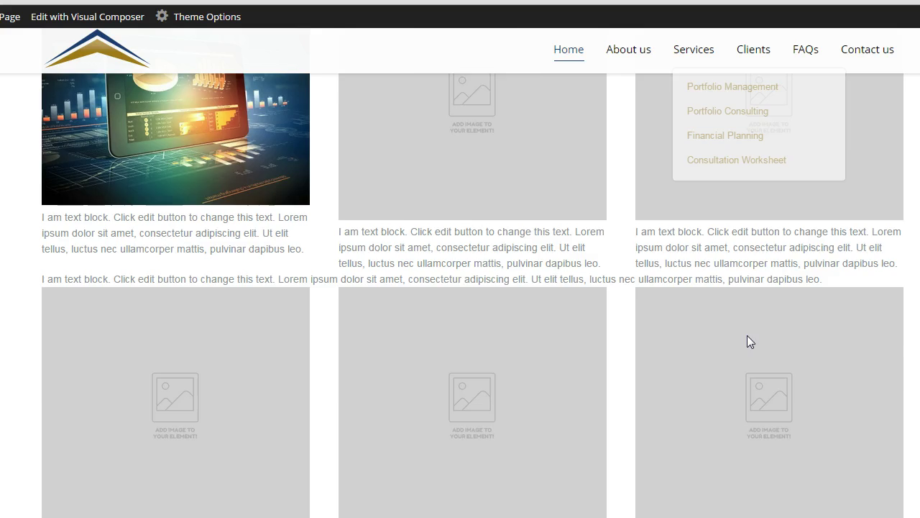
{"action": "scroll", "coordinate": [747, 335], "scroll_direction": "up", "scroll_amount": 5}
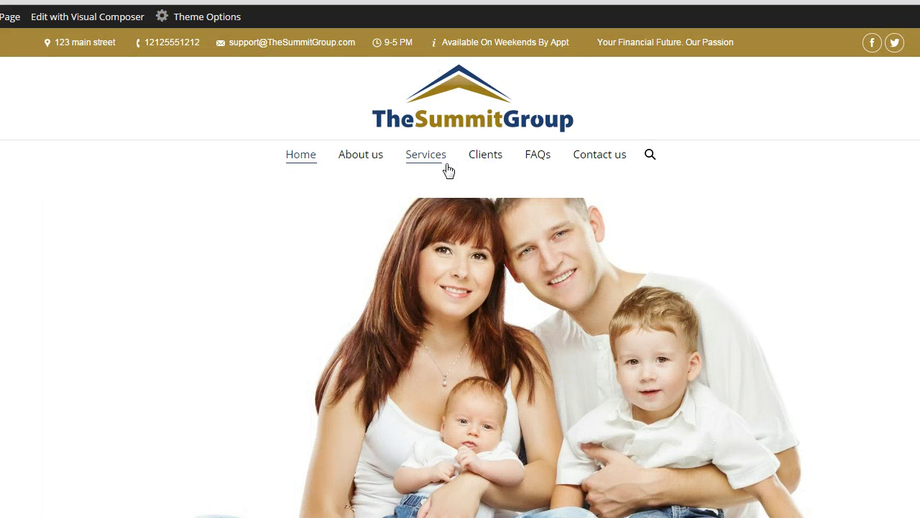
{"action": "mouse_move", "coordinate": [447, 170]}
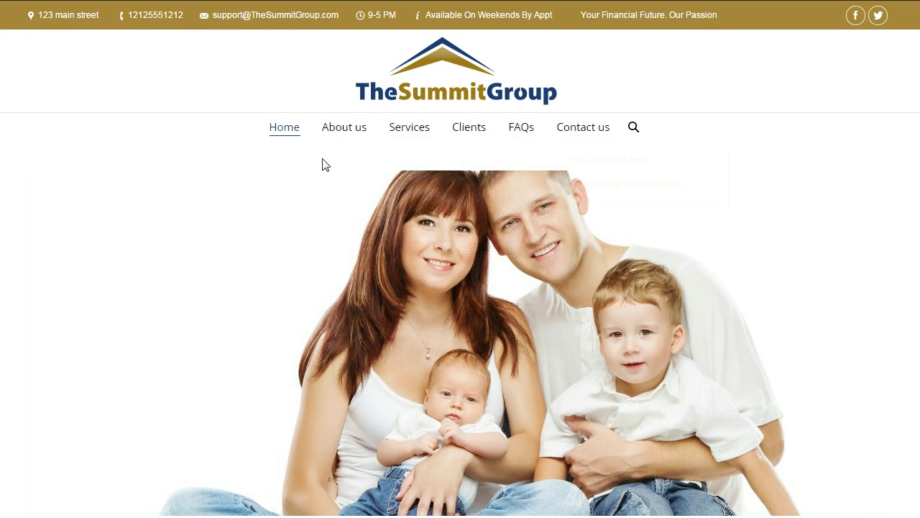
{"action": "mouse_move", "coordinate": [435, 126]}
{"action": "mouse_move", "coordinate": [581, 134]}
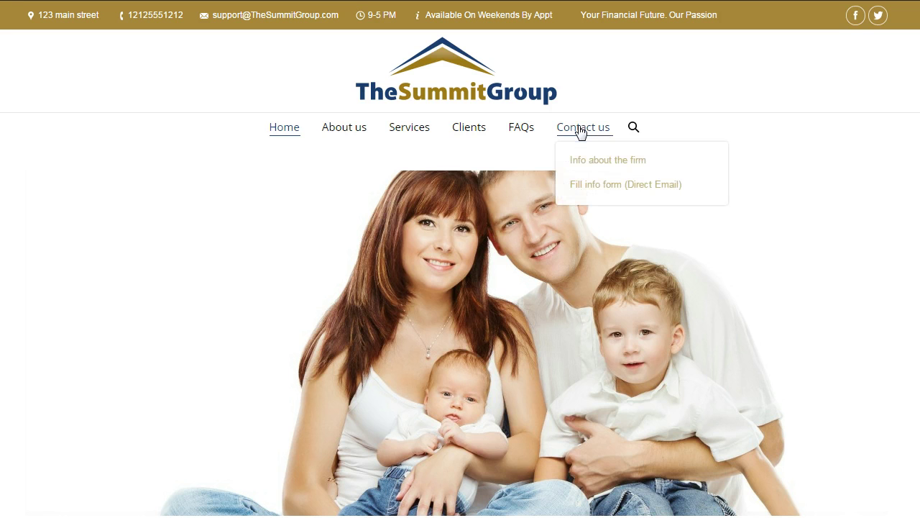
Delete '(Direct Email)' from the Fill info form page title
{"action": "left_click", "coordinate": [588, 189]}
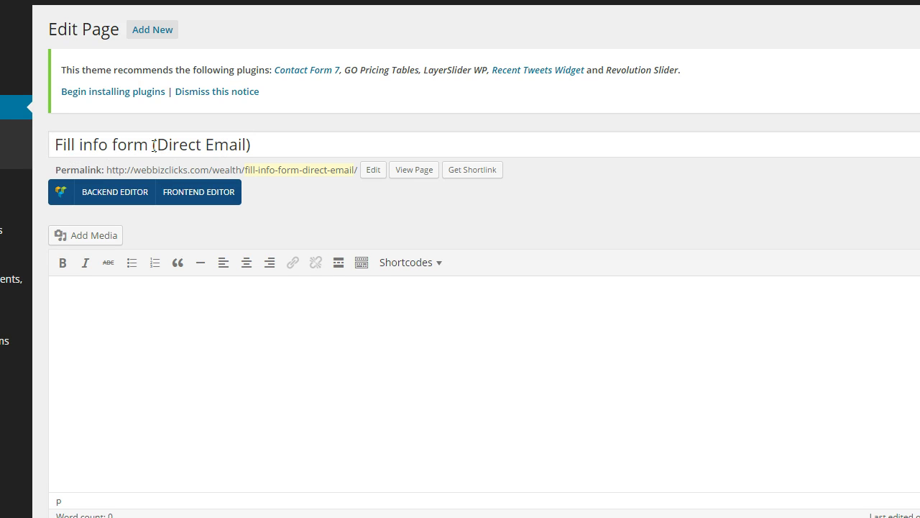
{"action": "left_click_drag", "start_coordinate": [154, 146], "coordinate": [541, 169]}
{"action": "key", "text": "BackSpace"}
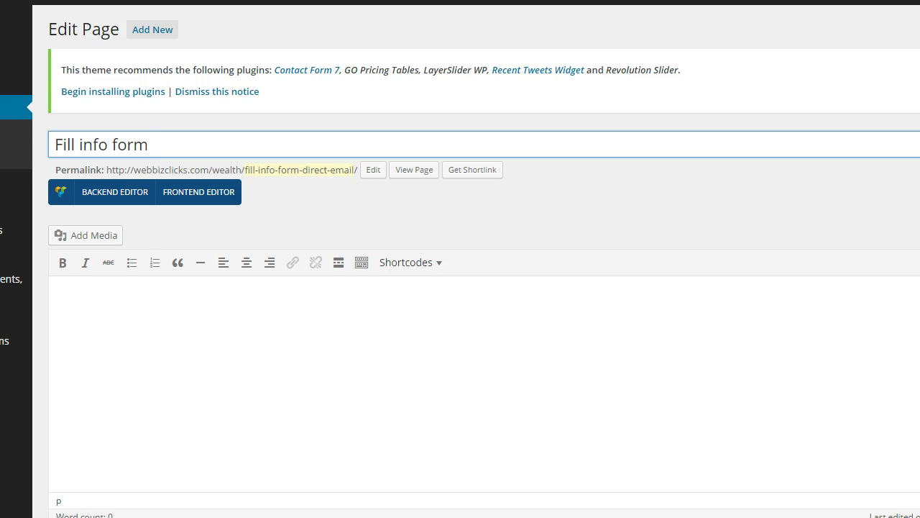
{"action": "mouse_move", "coordinate": [16, 256]}
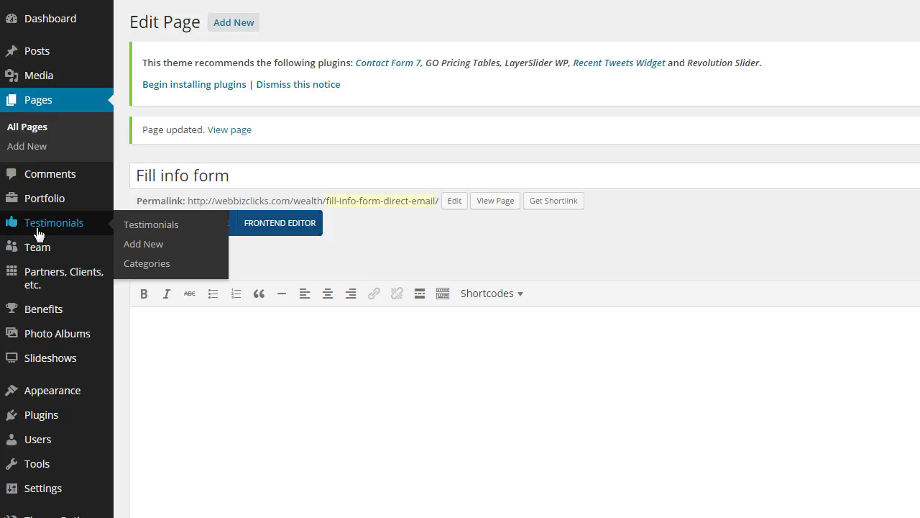
Go to Plugins > Add New to begin uploading the ninja-forms.zip plugin
{"action": "mouse_move", "coordinate": [45, 417]}
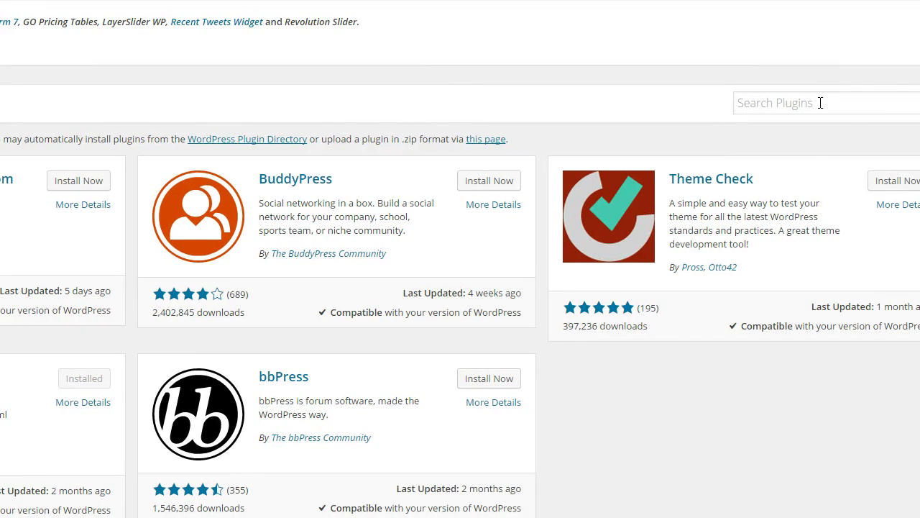
{"action": "left_click", "coordinate": [821, 103]}
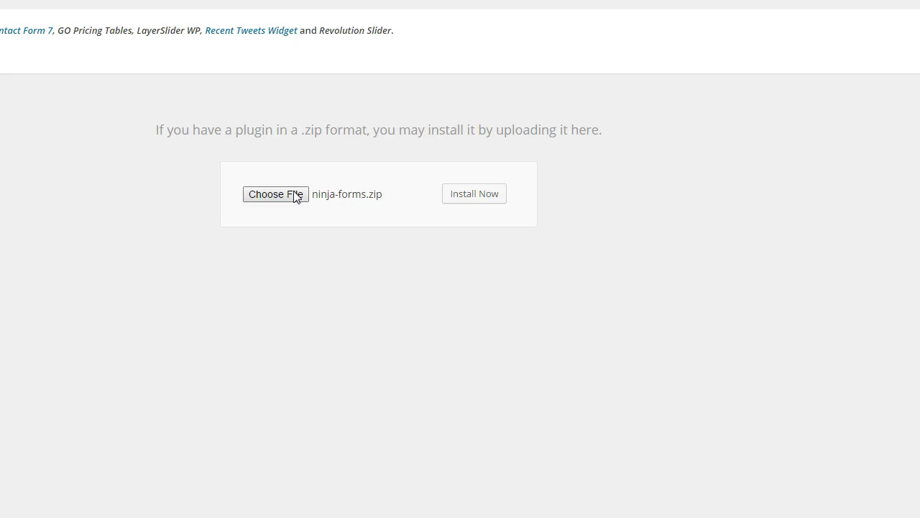
Install the uploaded ninja-forms.zip plugin and activate it
{"action": "left_click", "coordinate": [472, 198]}
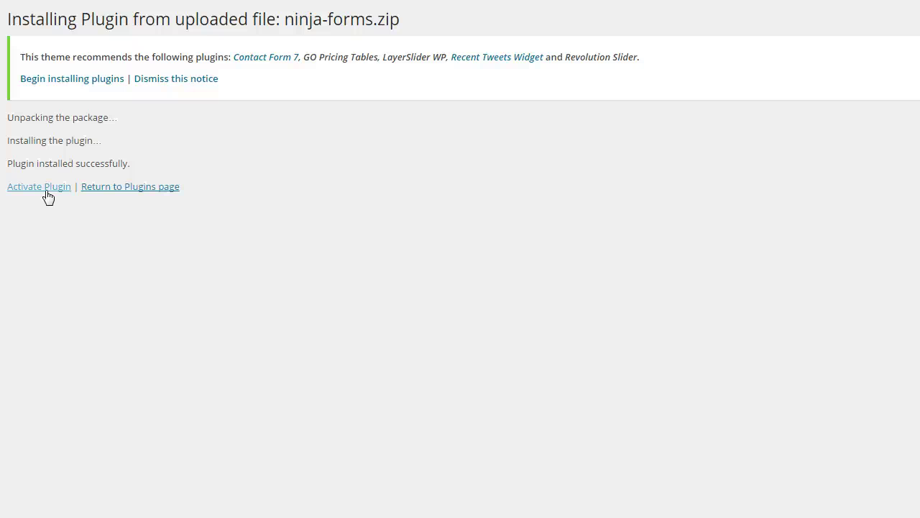
{"action": "left_click", "coordinate": [47, 196]}
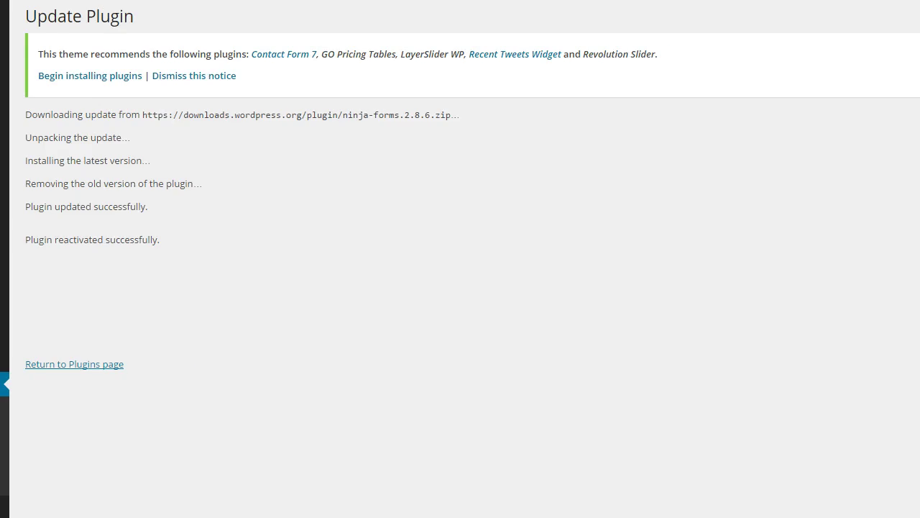
Copy the Contact Form shortcode [ninja_forms_display_form id=1] from Forms > All Forms
{"action": "mouse_move", "coordinate": [41, 176]}
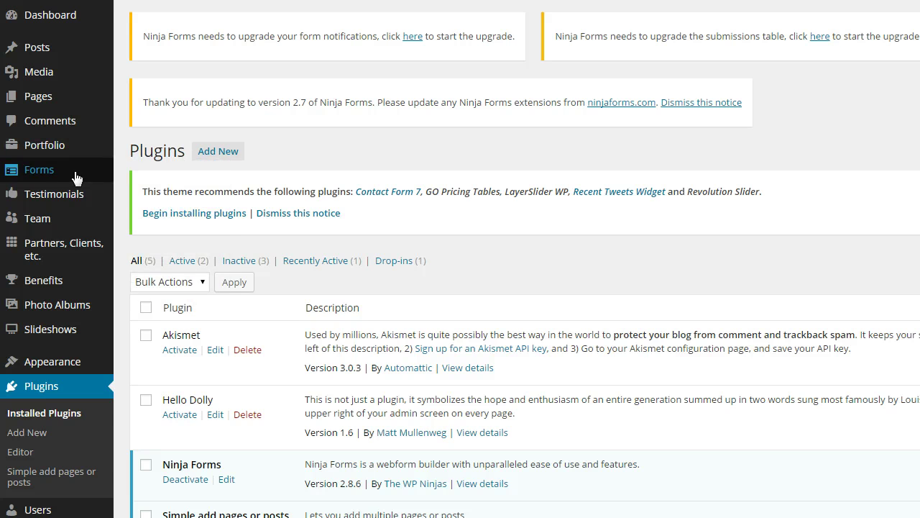
{"action": "mouse_move", "coordinate": [76, 176]}
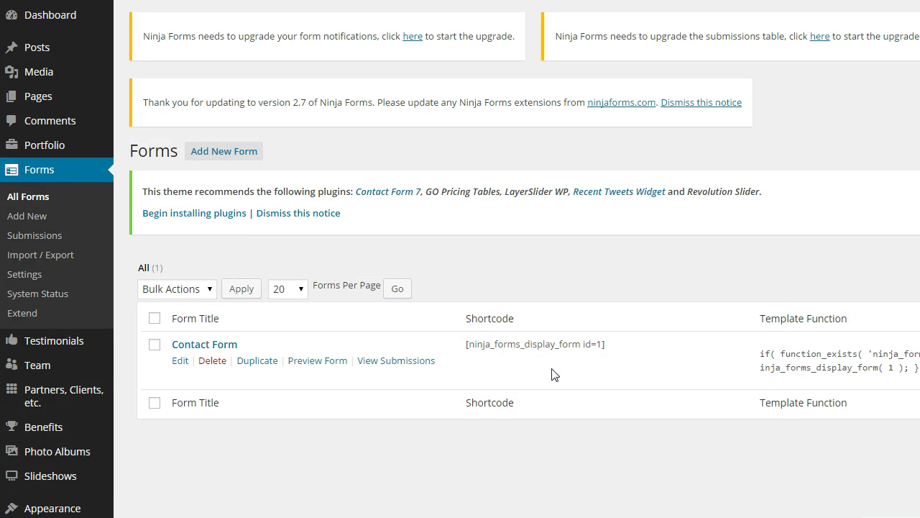
{"action": "left_click_drag", "start_coordinate": [619, 345], "coordinate": [466, 351]}
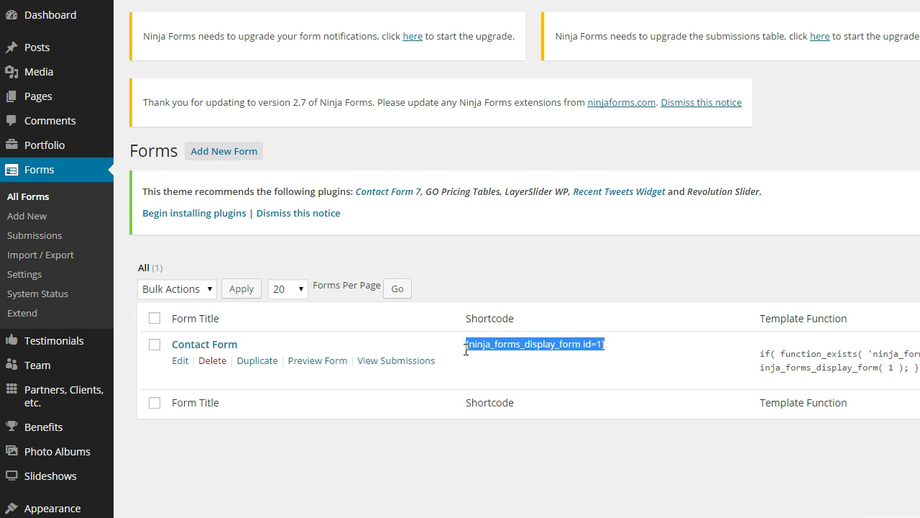
{"action": "right_click", "coordinate": [481, 339]}
{"action": "left_click", "coordinate": [518, 350]}
Remove the Fill info form and Info about the firm items from under Contact us
{"action": "mouse_move", "coordinate": [43, 512]}
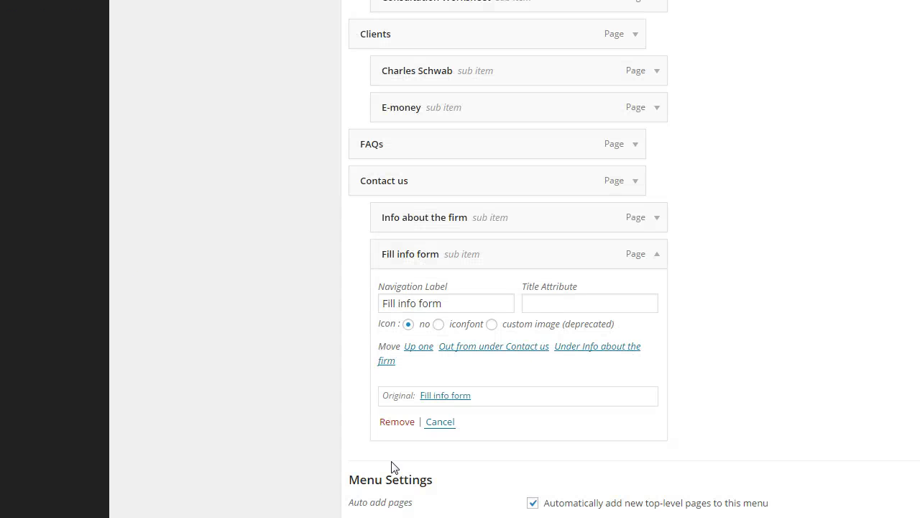
{"action": "left_click", "coordinate": [396, 422]}
{"action": "left_click", "coordinate": [656, 328]}
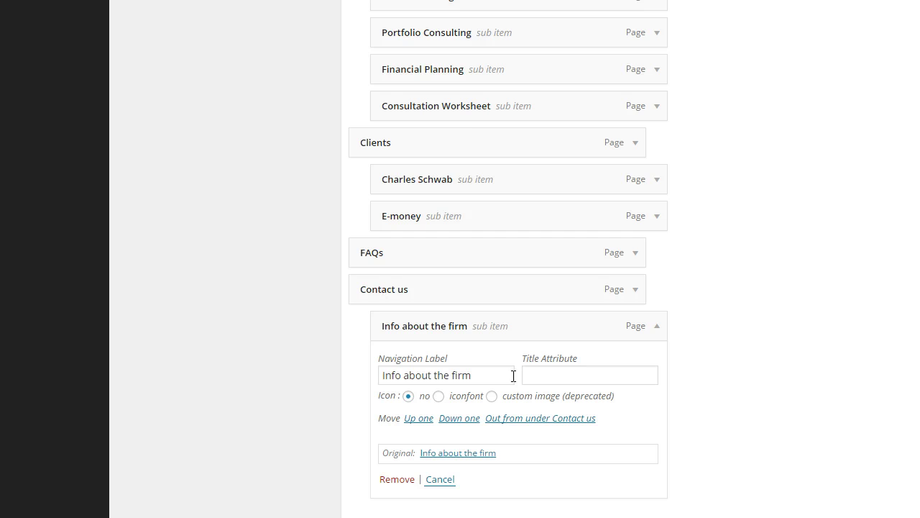
{"action": "left_click", "coordinate": [403, 480]}
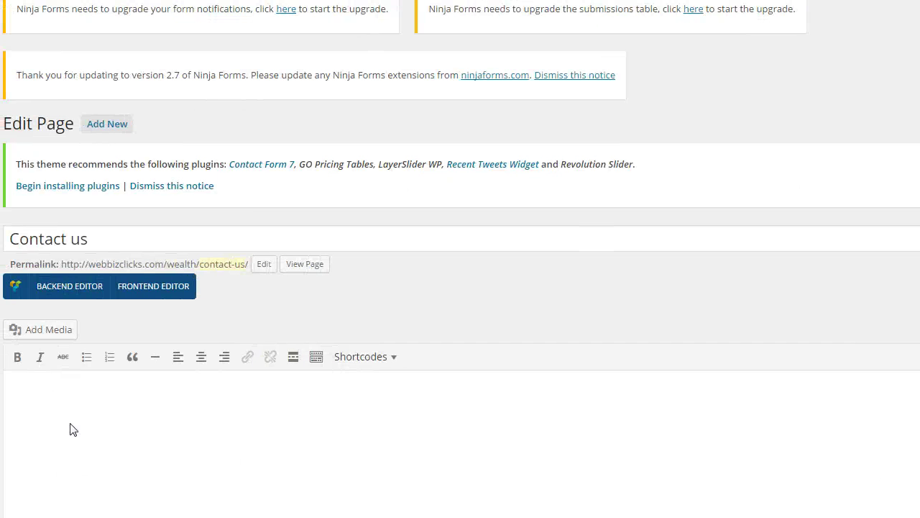
Paste the shortcode [ninja_forms_display_form id=1] into the Contact us page content
{"action": "right_click", "coordinate": [56, 399]}
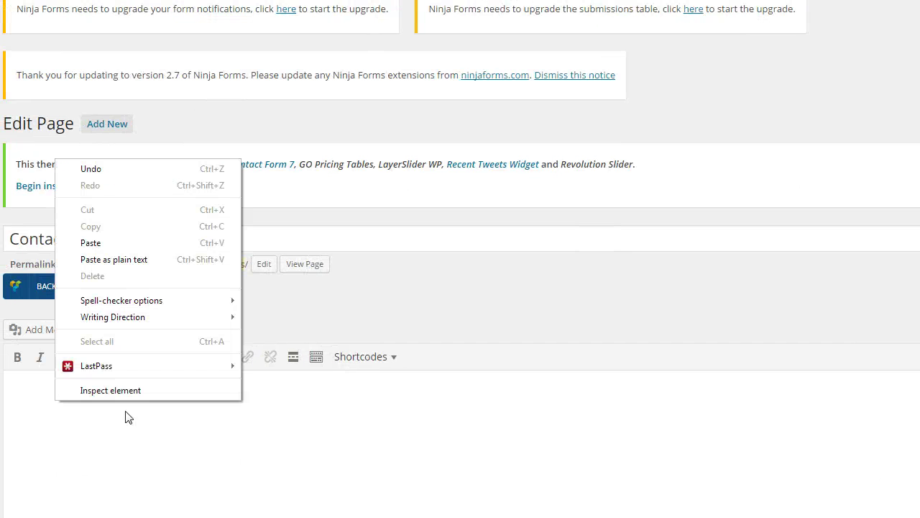
{"action": "left_click", "coordinate": [106, 248]}
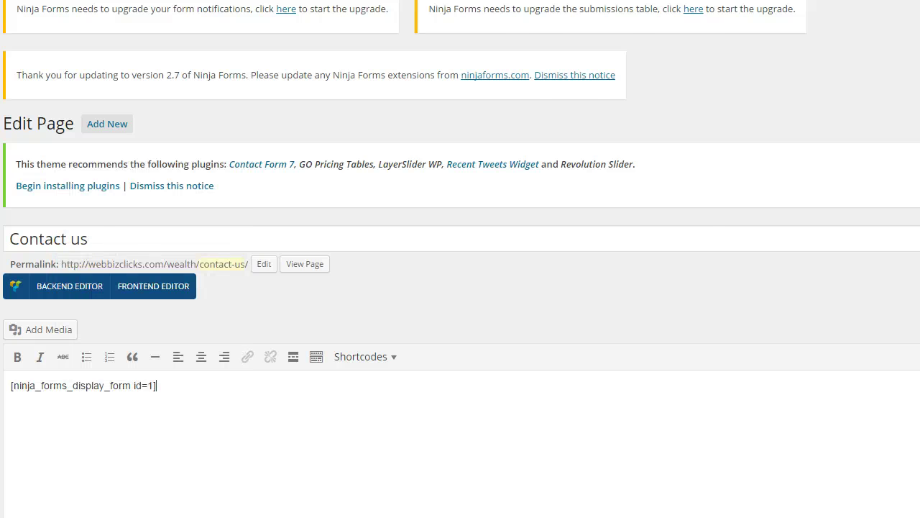